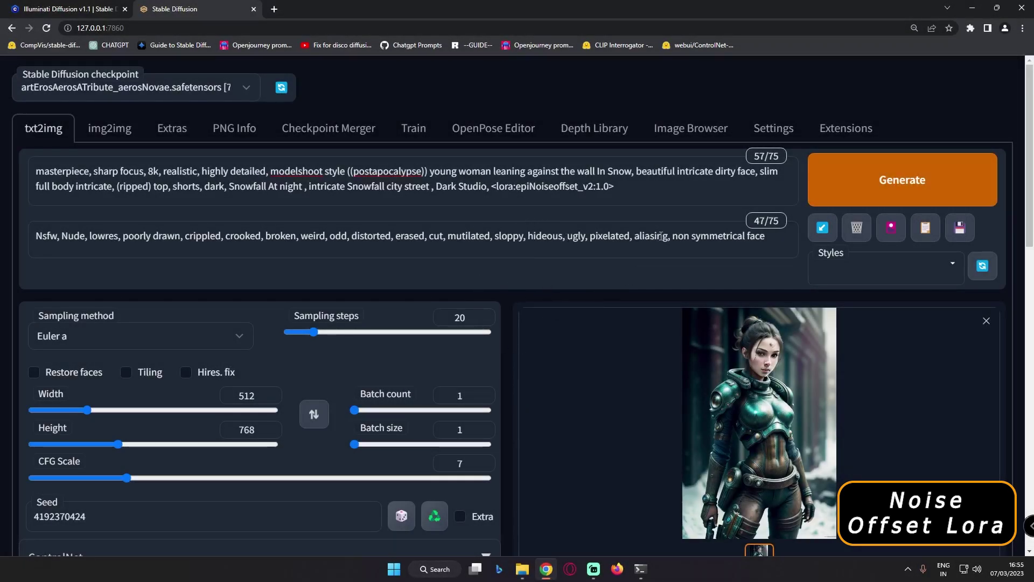
Examine the epiNoiseoffset LoRA tag in the text-to-image prompt and the ControlNet depth settings used for the image-to-image example.
{"action": "left_click", "coordinate": [591, 205]}
{"action": "left_click_drag", "start_coordinate": [517, 188], "coordinate": [580, 188]}
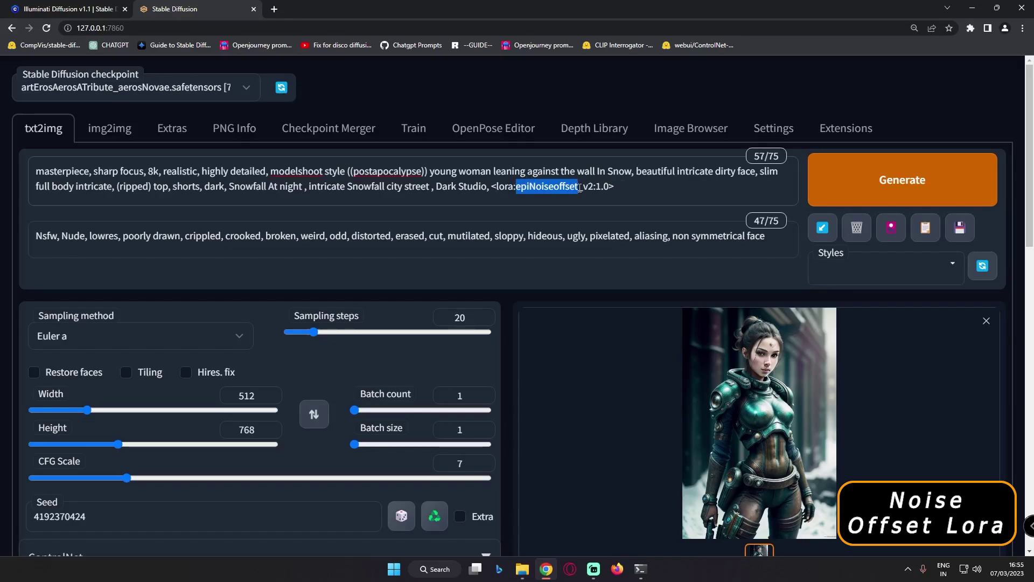
{"action": "left_click", "coordinate": [118, 132]}
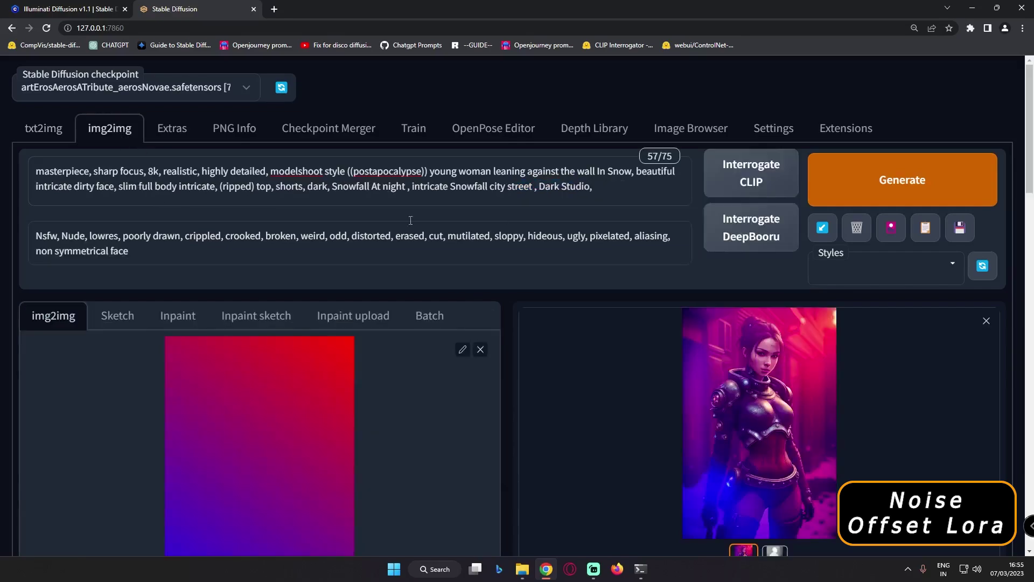
{"action": "scroll", "coordinate": [1009, 354], "scroll_direction": "down", "scroll_amount": 12}
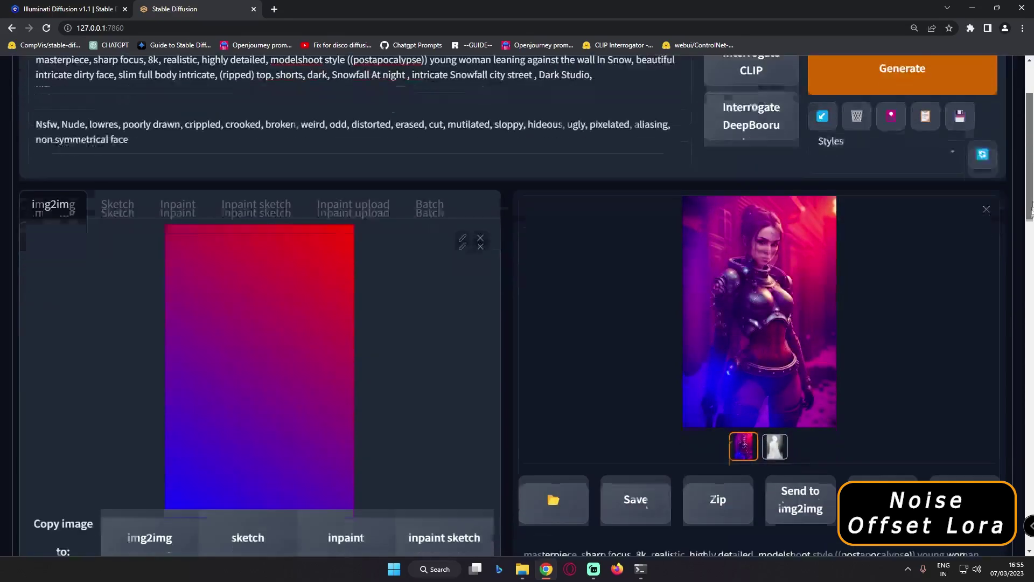
{"action": "scroll", "coordinate": [1010, 353], "scroll_direction": "down", "scroll_amount": 6}
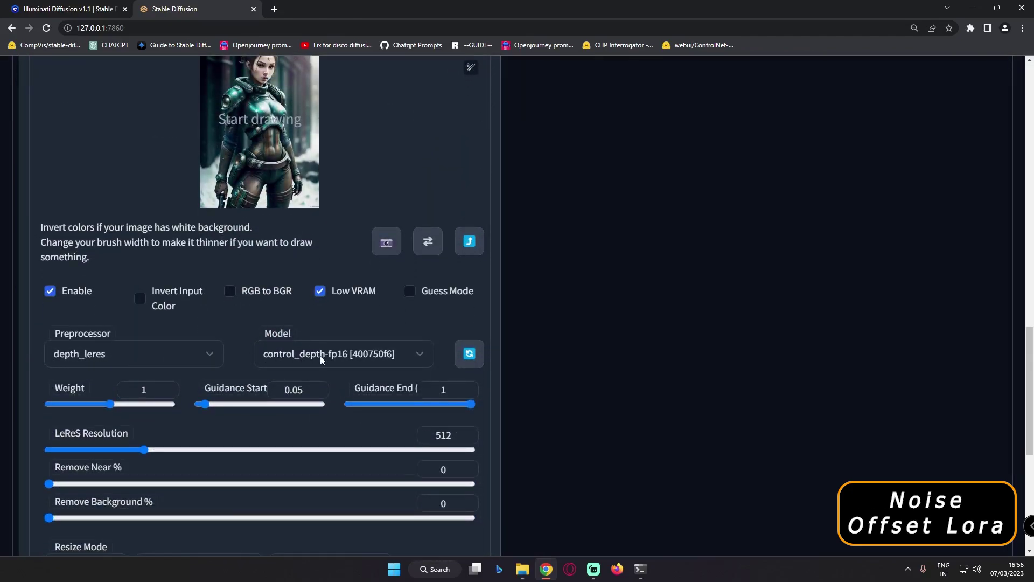
{"action": "scroll", "coordinate": [321, 360], "scroll_direction": "up", "scroll_amount": 15}
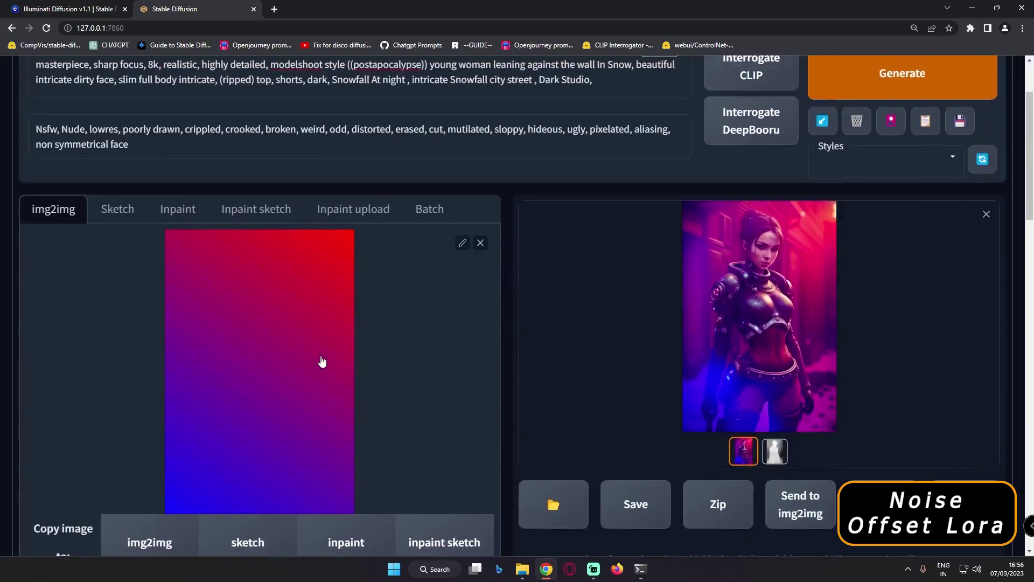
{"action": "scroll", "coordinate": [354, 371], "scroll_direction": "up", "scroll_amount": 2}
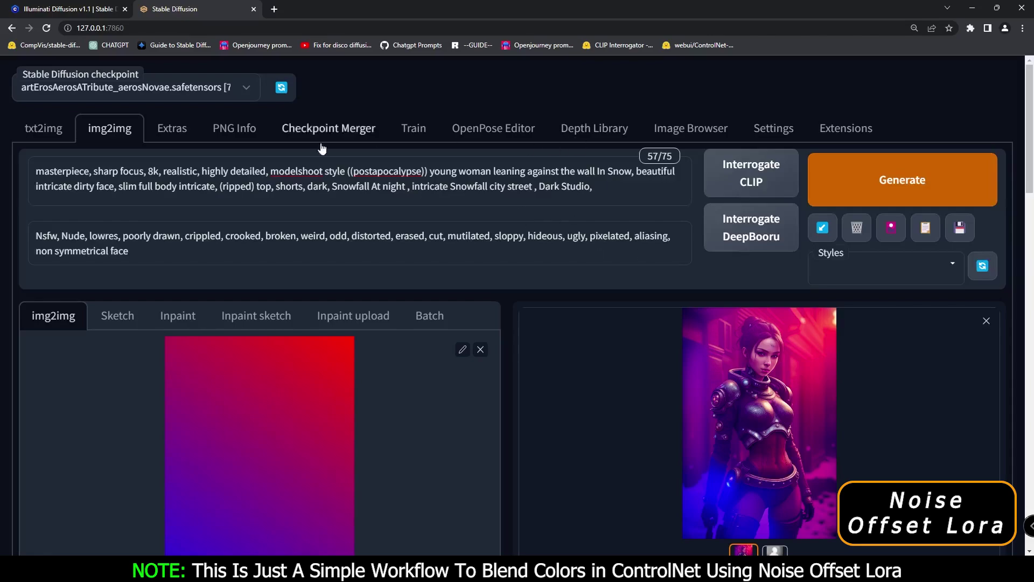
Remove the <lora:epiNoiseoffset_v2:1.0> tag from the end of the text-to-image prompt.
{"action": "left_click", "coordinate": [42, 134]}
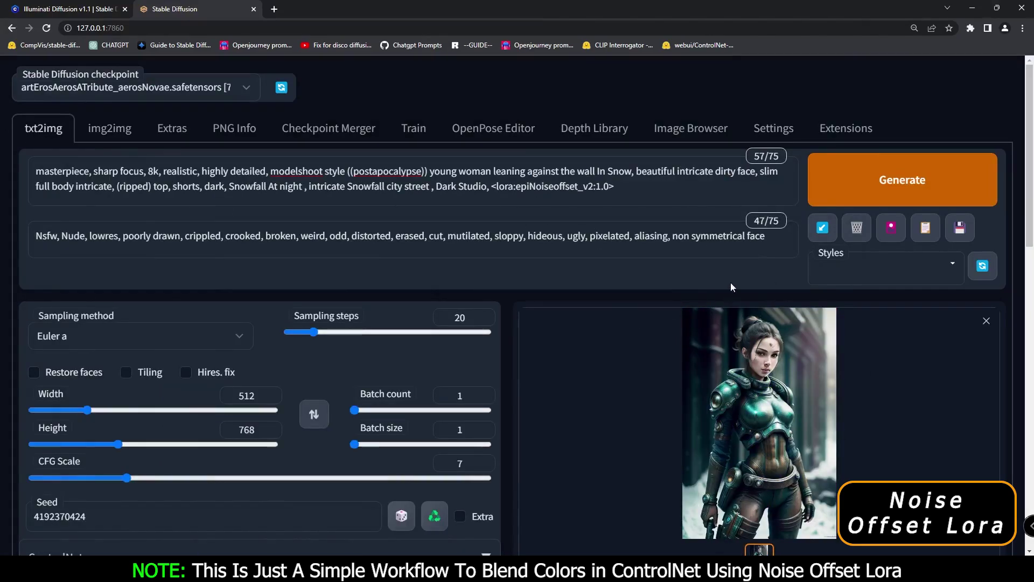
{"action": "left_click_drag", "start_coordinate": [492, 187], "coordinate": [614, 186]}
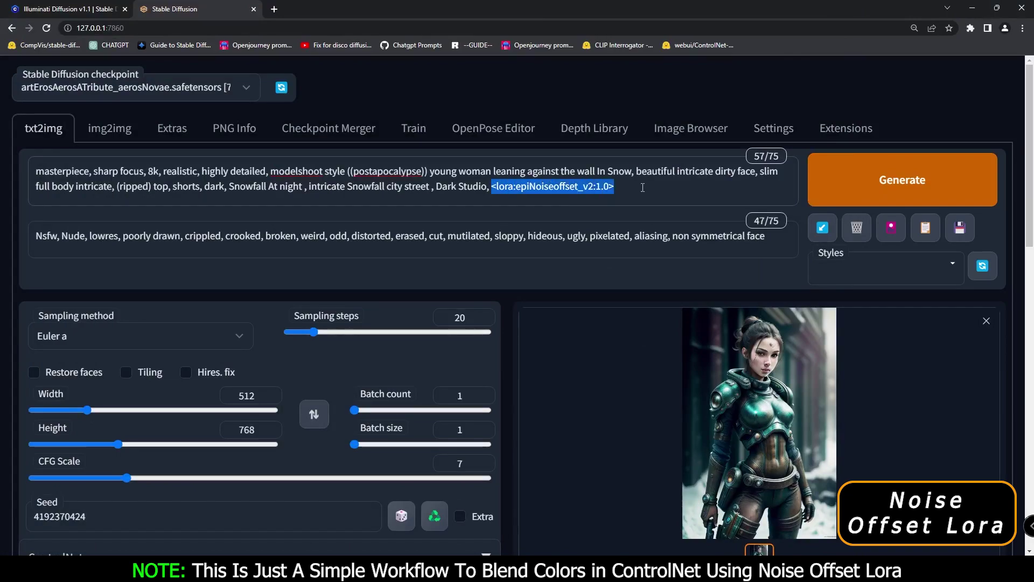
{"action": "key", "text": "BackSpace"}
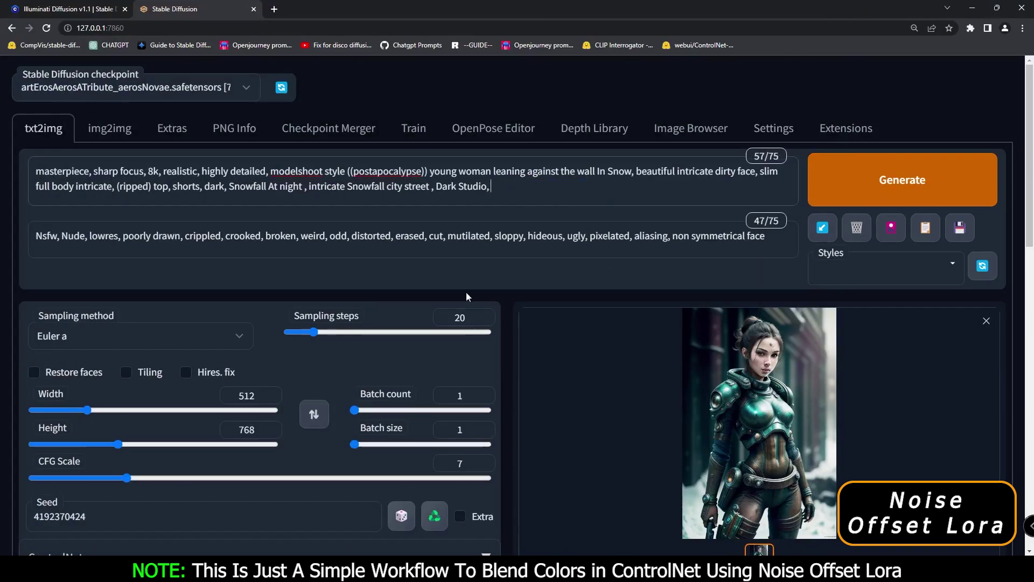
Generate the text-to-image picture without the LoRA on the same seed, and inspect it enlarged.
{"action": "scroll", "coordinate": [432, 255], "scroll_direction": "down", "scroll_amount": 4}
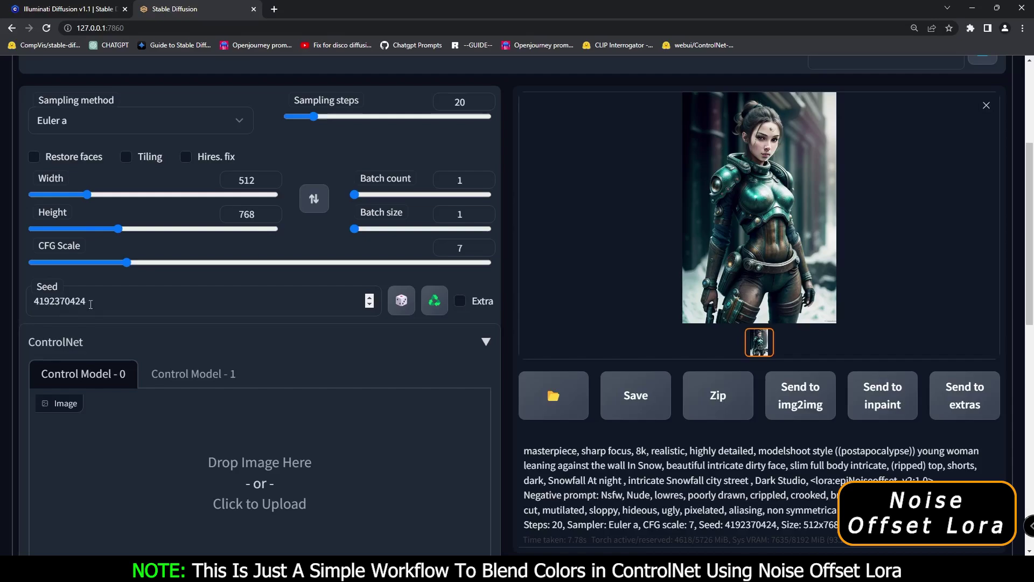
{"action": "scroll", "coordinate": [760, 283], "scroll_direction": "up", "scroll_amount": 4}
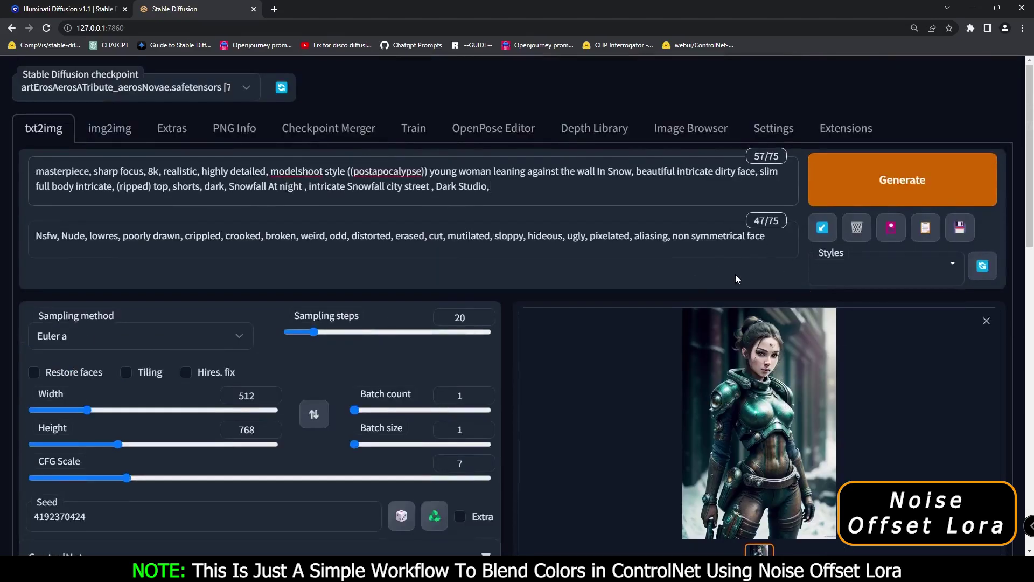
{"action": "left_click", "coordinate": [746, 365]}
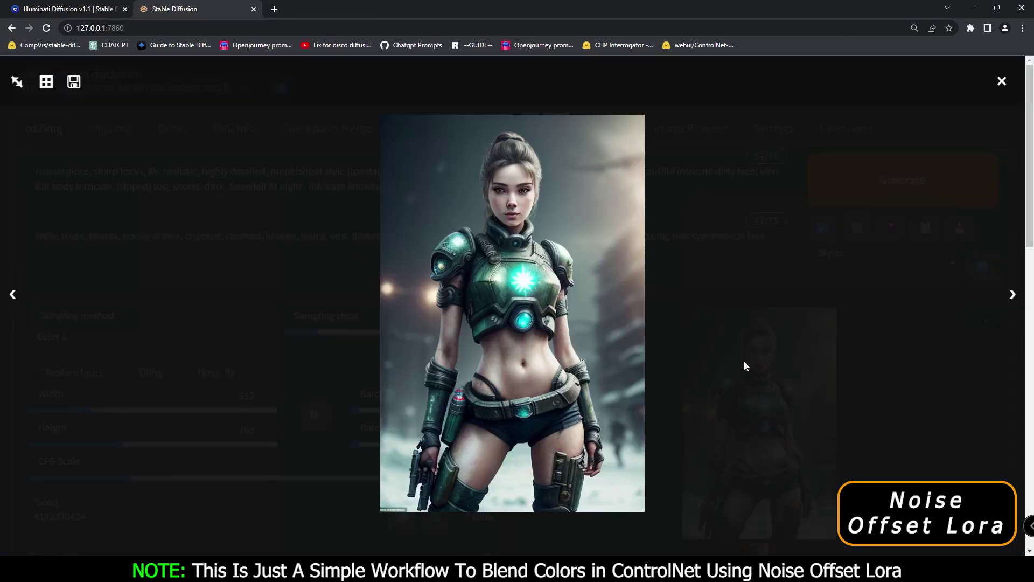
{"action": "left_click", "coordinate": [896, 418]}
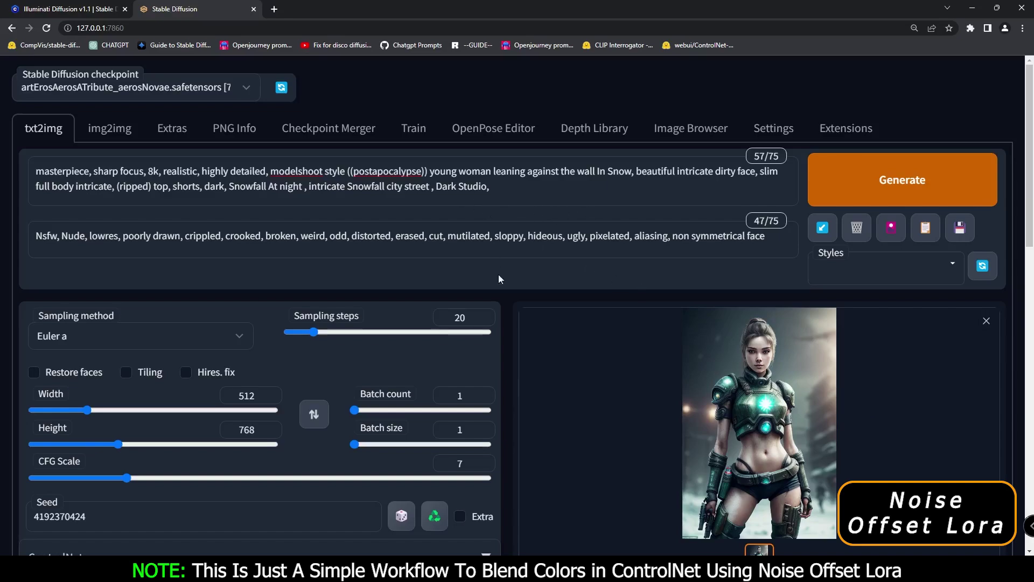
{"action": "scroll", "coordinate": [487, 331], "scroll_direction": "down", "scroll_amount": 1}
{"action": "double_click", "coordinate": [14, 466]}
{"action": "scroll", "coordinate": [559, 433], "scroll_direction": "up", "scroll_amount": 1}
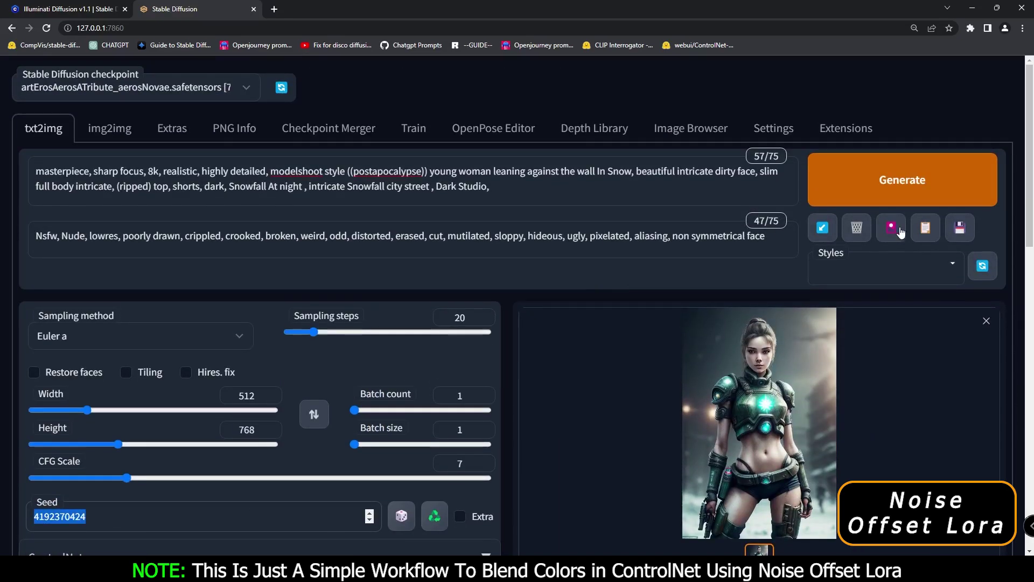
Add the epiNoiseoffset_v2 LoRA from the extra networks to the text-to-image prompt with weight 1.
{"action": "left_click", "coordinate": [891, 227]}
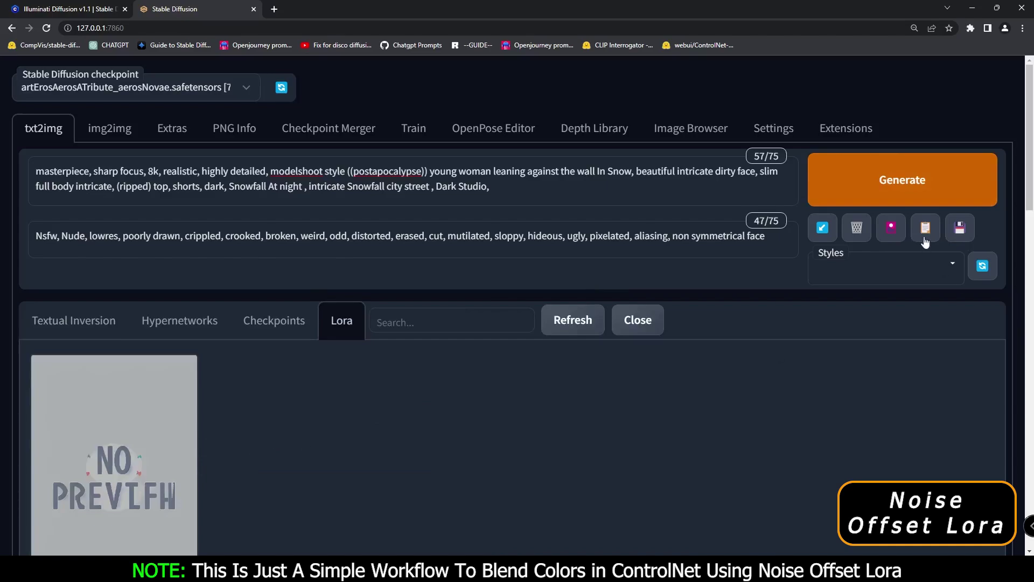
{"action": "scroll", "coordinate": [361, 338], "scroll_direction": "down", "scroll_amount": 1}
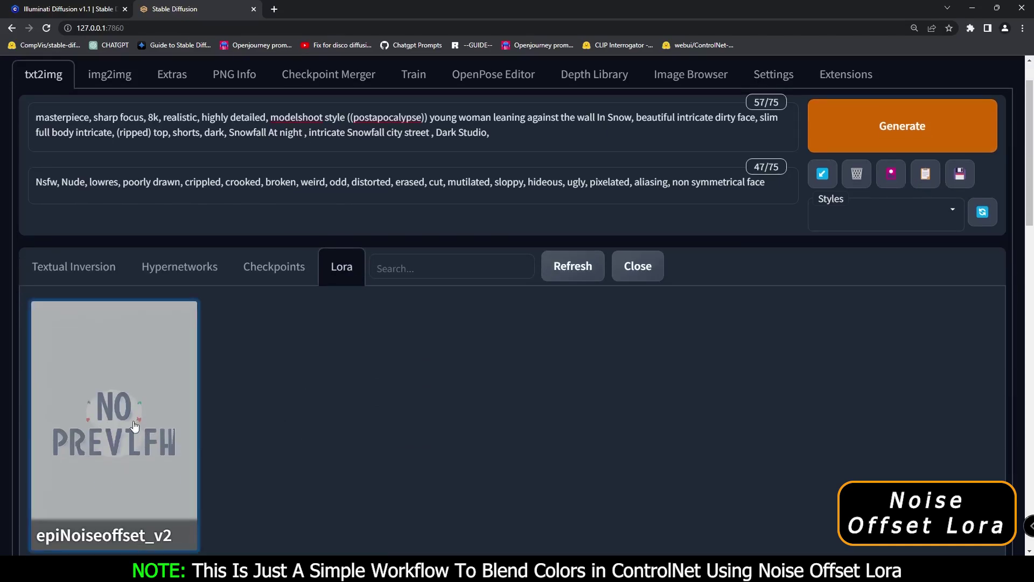
{"action": "left_click", "coordinate": [123, 424]}
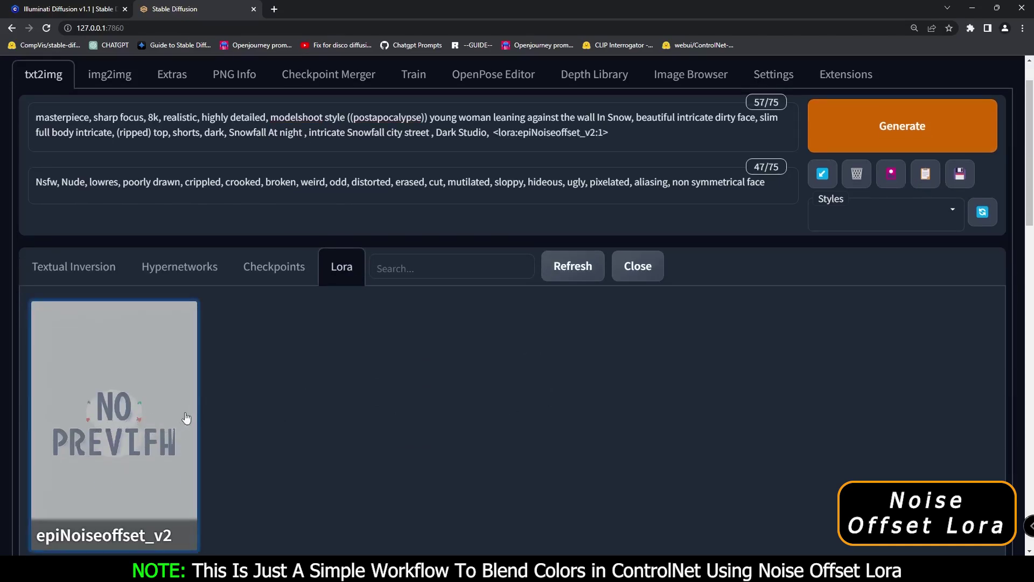
{"action": "left_click_drag", "start_coordinate": [494, 134], "coordinate": [612, 134]}
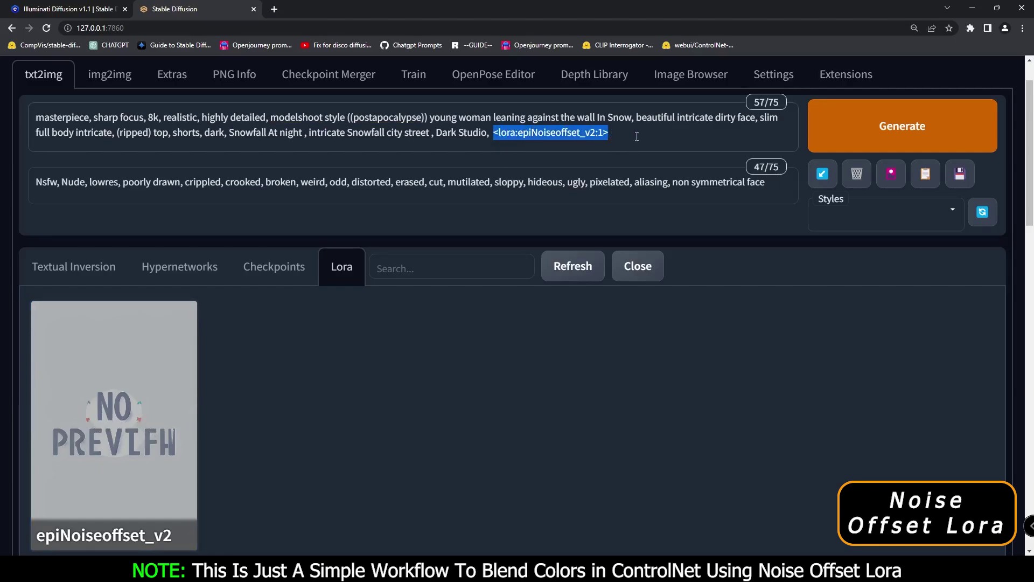
{"action": "left_click", "coordinate": [891, 174]}
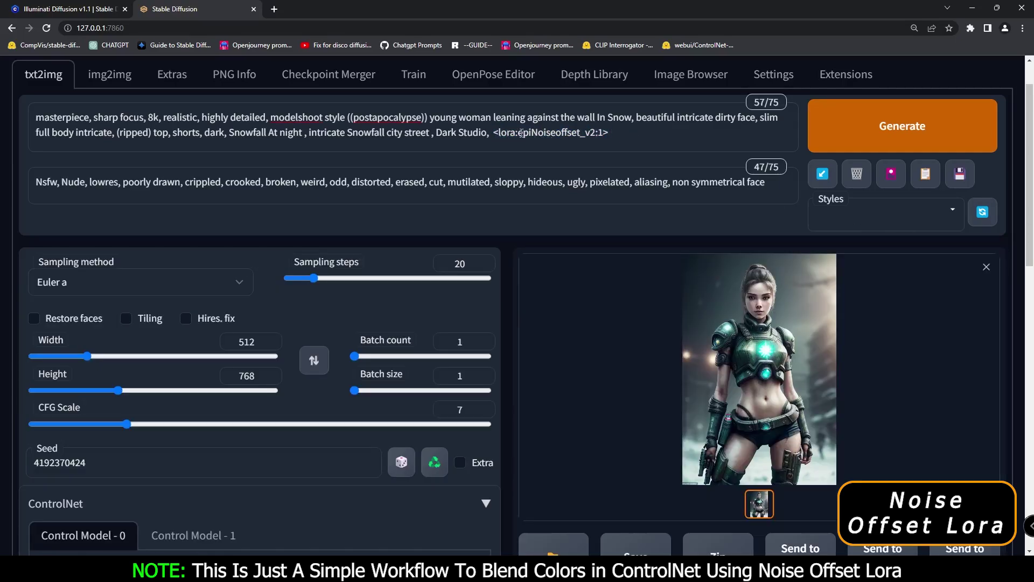
Generate the text-to-image picture with the epiNoiseoffset_v2 LoRA applied and inspect it enlarged.
{"action": "left_click_drag", "start_coordinate": [494, 133], "coordinate": [609, 133]}
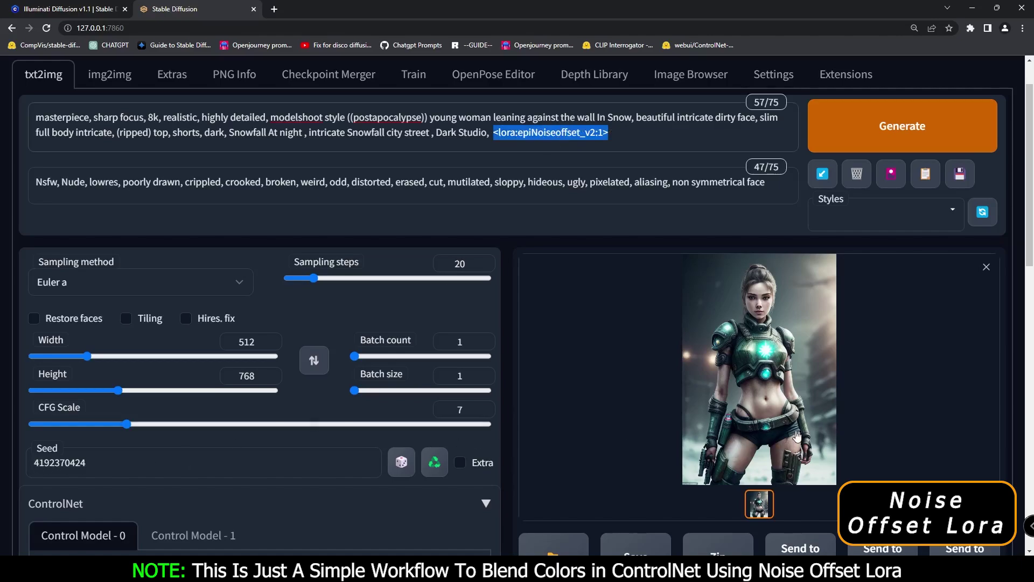
{"action": "scroll", "coordinate": [797, 439], "scroll_direction": "up", "scroll_amount": 1}
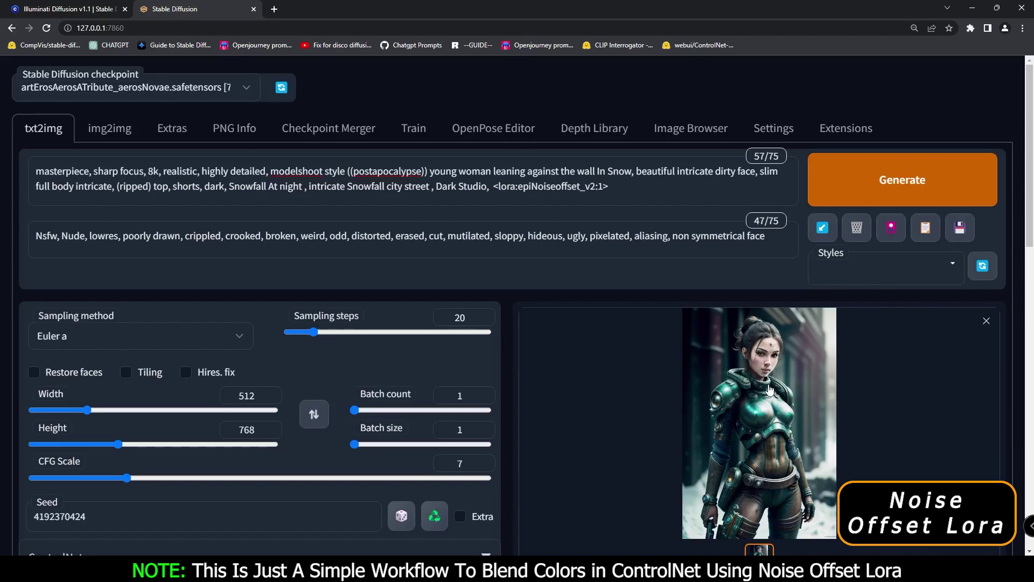
{"action": "left_click", "coordinate": [769, 390]}
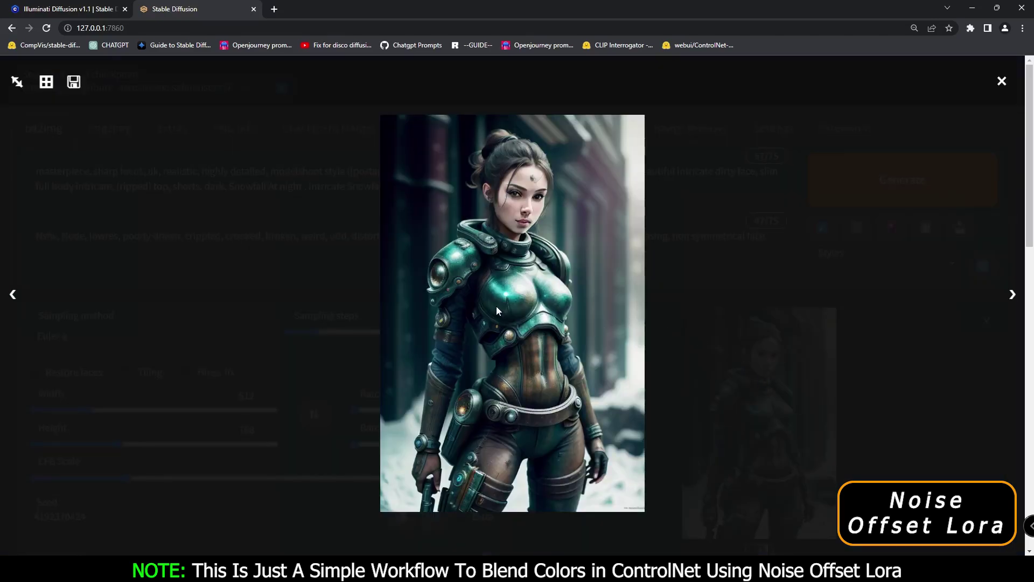
{"action": "left_click", "coordinate": [942, 417]}
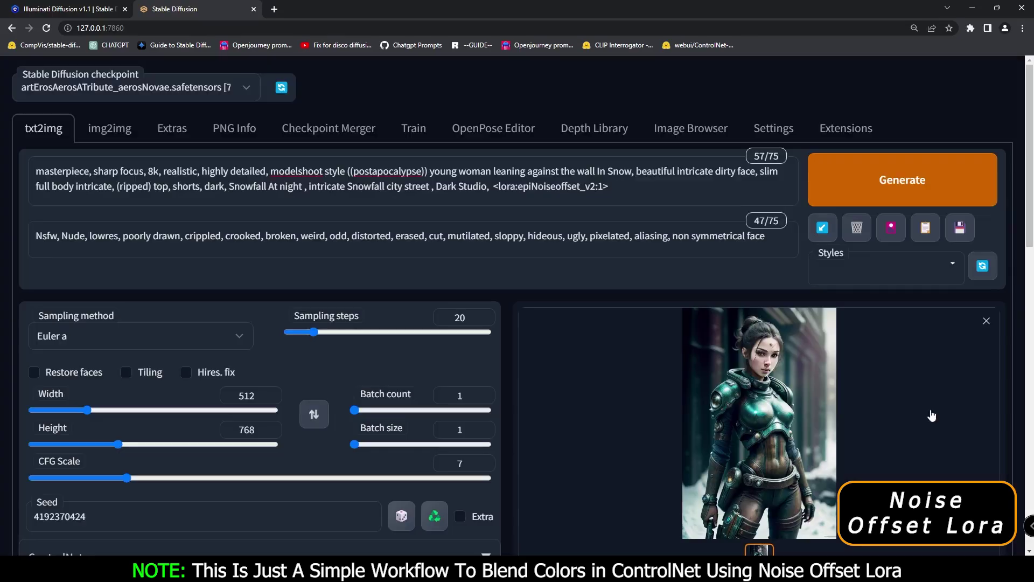
Check the seed of the new picture and send the picture to img2img.
{"action": "double_click", "coordinate": [139, 515]}
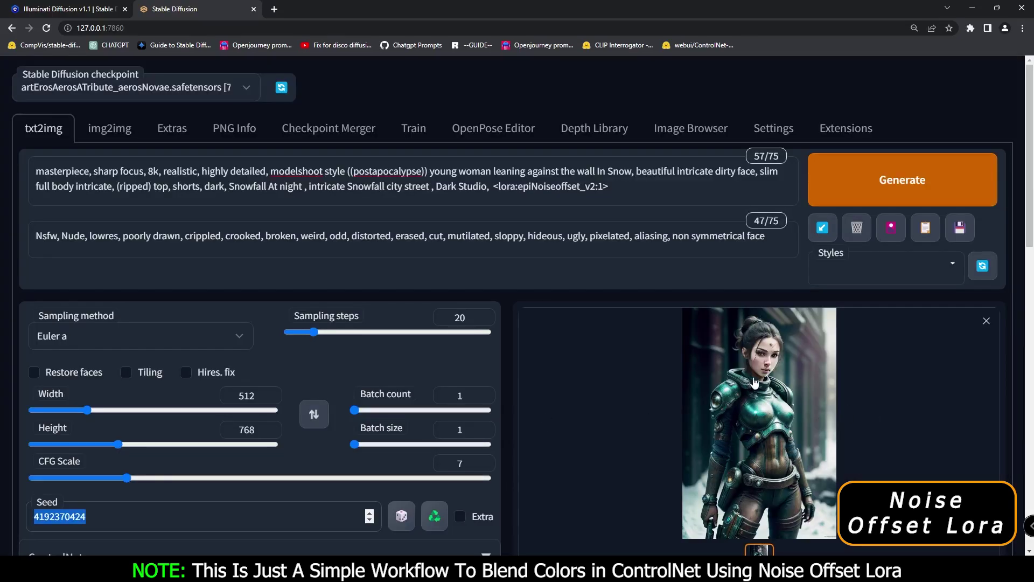
{"action": "scroll", "coordinate": [745, 398], "scroll_direction": "down", "scroll_amount": 4}
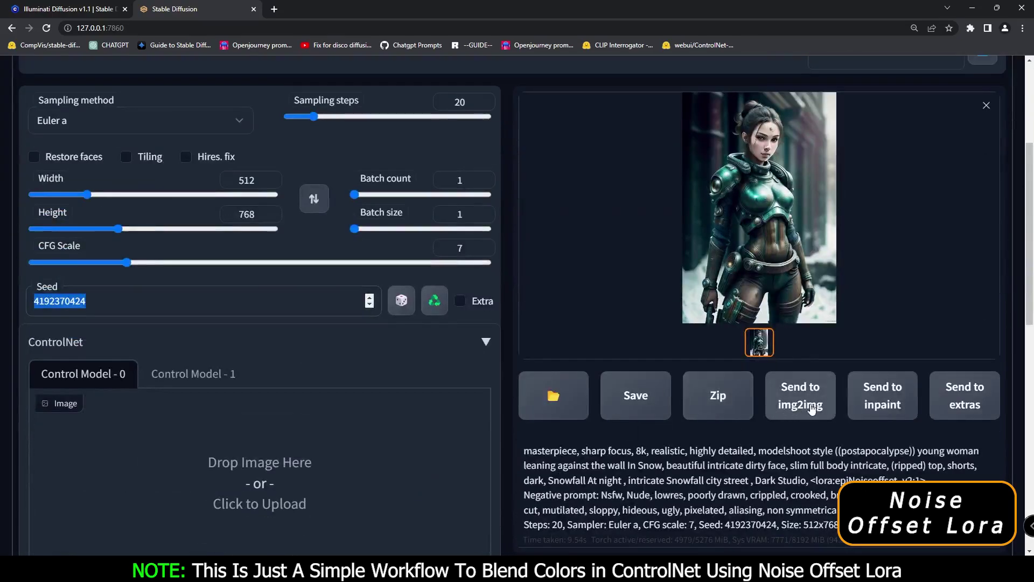
{"action": "left_click", "coordinate": [800, 402]}
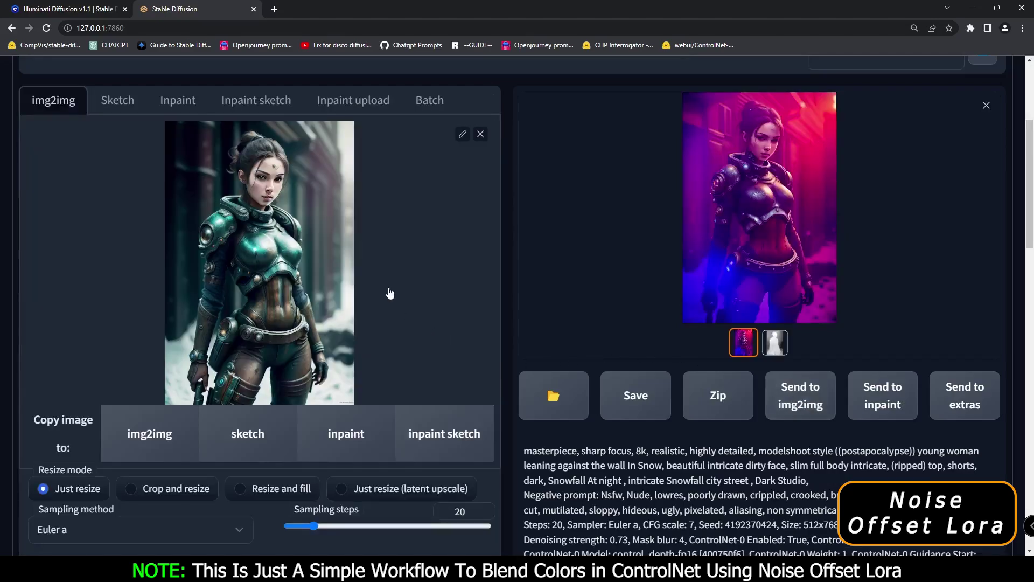
Replace the img2img source image with black_00000.jpg from the PNG folder.
{"action": "scroll", "coordinate": [414, 322], "scroll_direction": "up", "scroll_amount": 2}
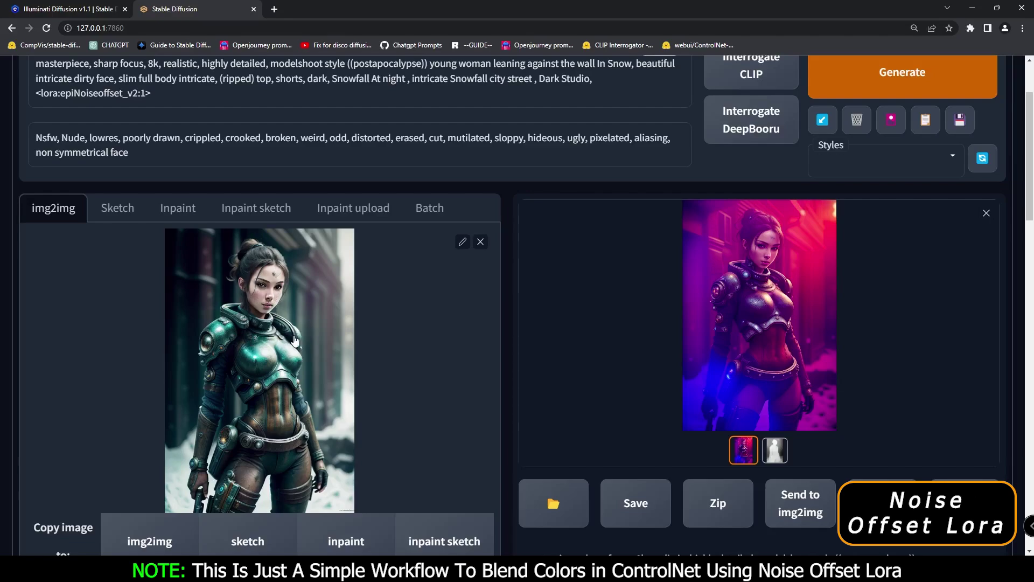
{"action": "left_click", "coordinate": [481, 241]}
{"action": "left_click", "coordinate": [264, 376]}
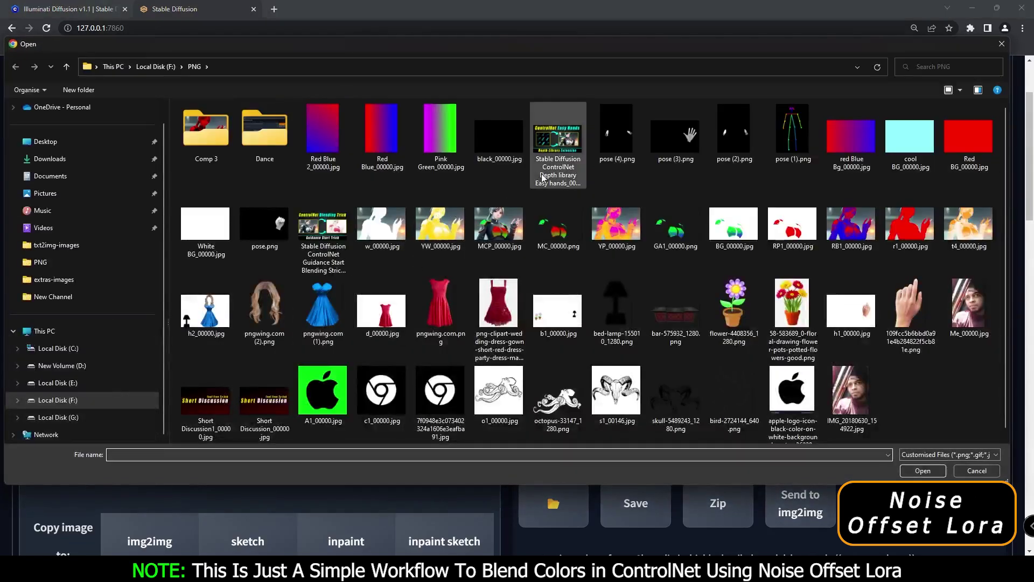
{"action": "left_click", "coordinate": [498, 146]}
{"action": "left_click", "coordinate": [900, 469]}
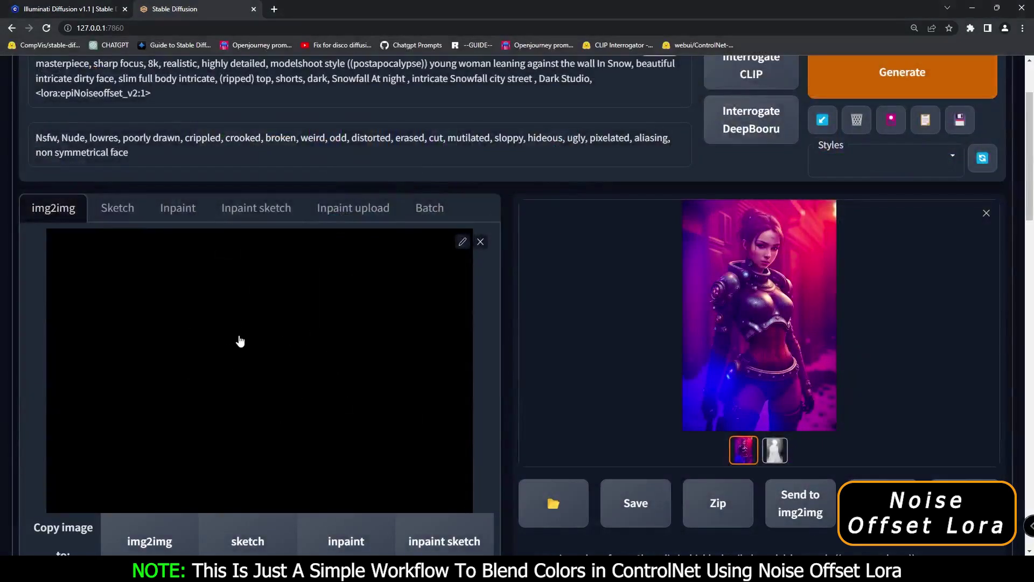
Generate the img2img picture from the black source without the epiNoiseoffset_v2 LoRA tag in its prompt, and view it enlarged.
{"action": "scroll", "coordinate": [240, 341], "scroll_direction": "down", "scroll_amount": 17}
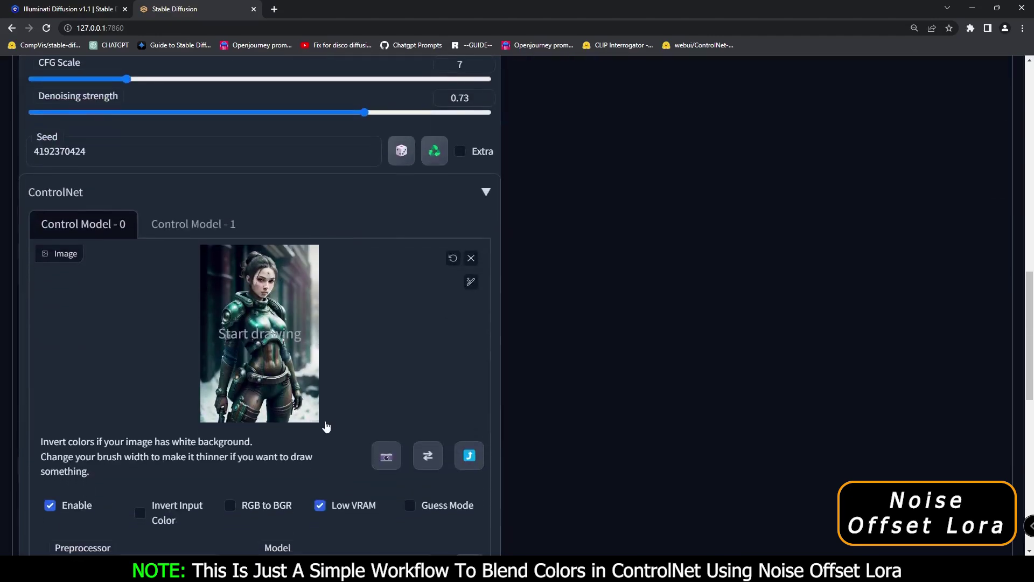
{"action": "scroll", "coordinate": [257, 180], "scroll_direction": "up", "scroll_amount": 1}
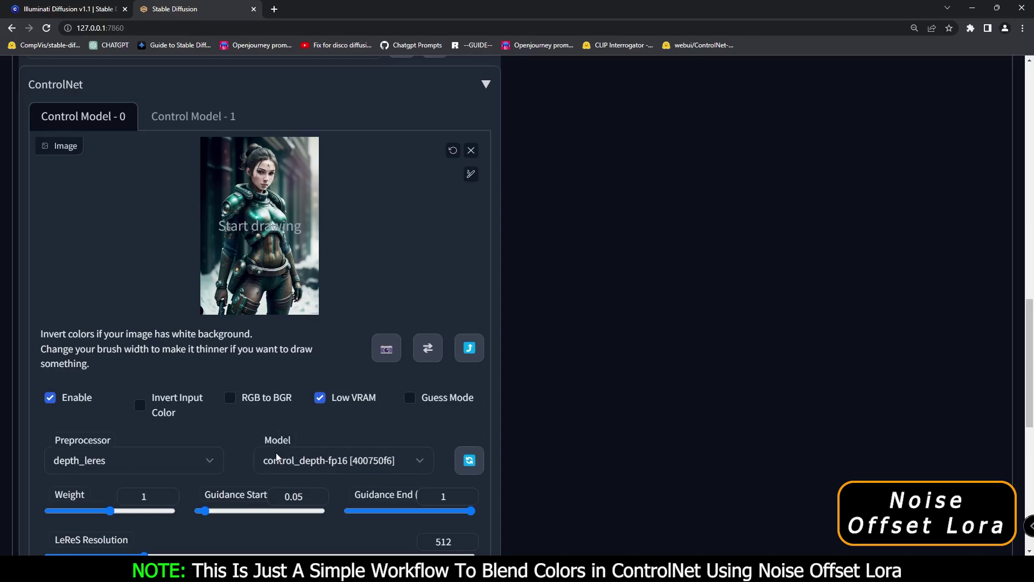
{"action": "scroll", "coordinate": [276, 453], "scroll_direction": "up", "scroll_amount": 15}
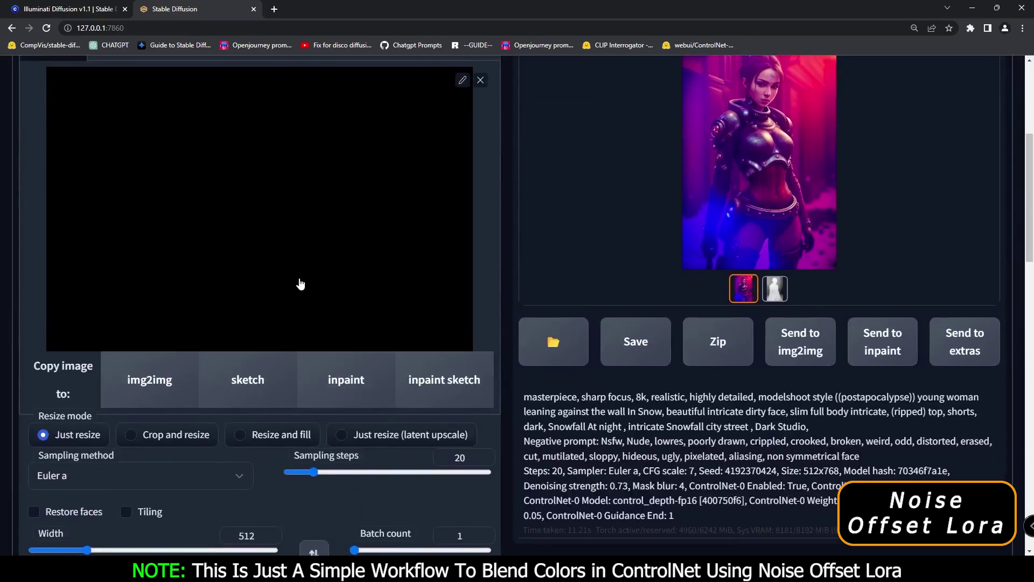
{"action": "scroll", "coordinate": [298, 317], "scroll_direction": "up", "scroll_amount": 1}
{"action": "key", "text": "BackSpace"}
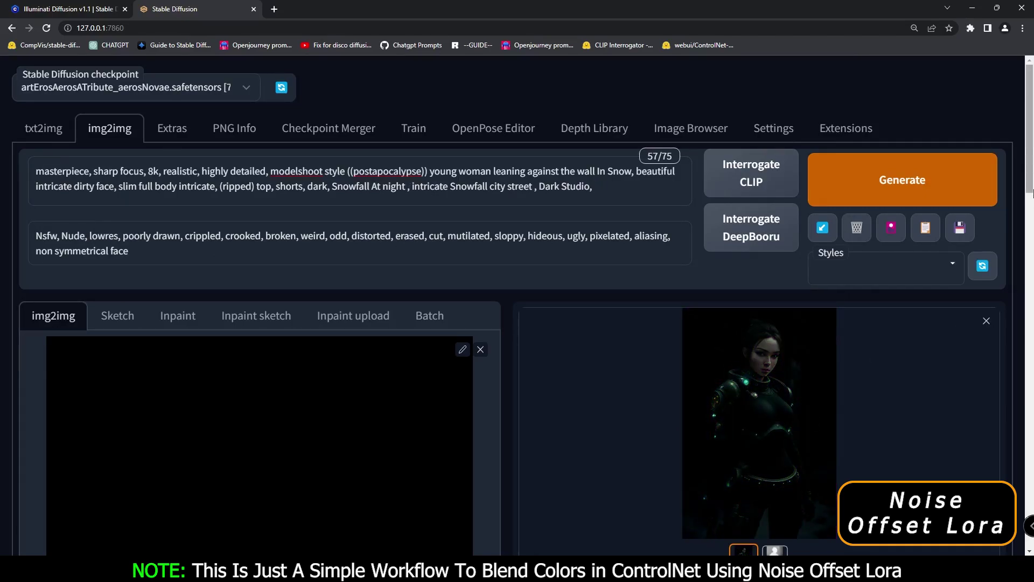
{"action": "scroll", "coordinate": [1033, 192], "scroll_direction": "down", "scroll_amount": 3}
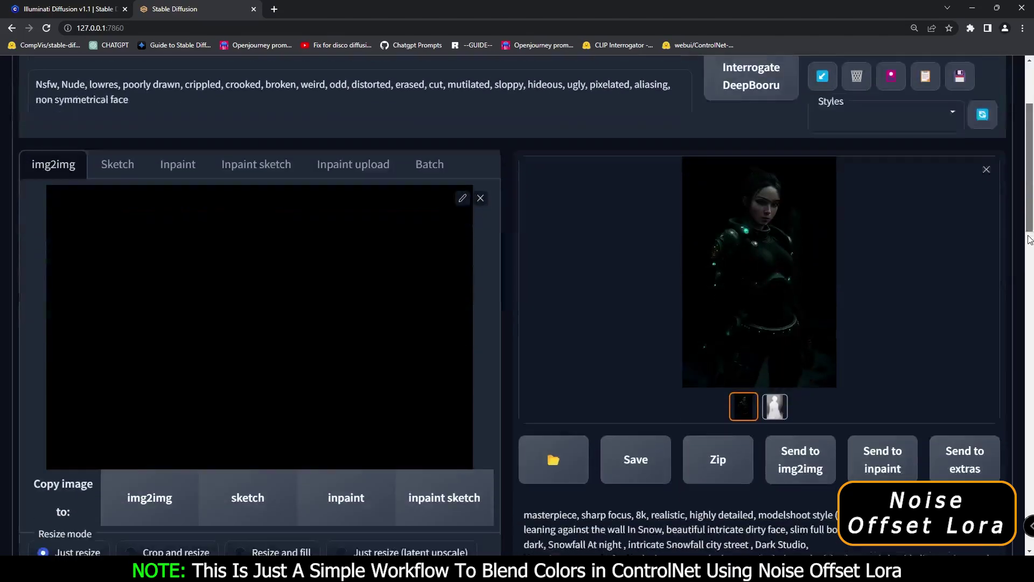
{"action": "left_click", "coordinate": [622, 212]}
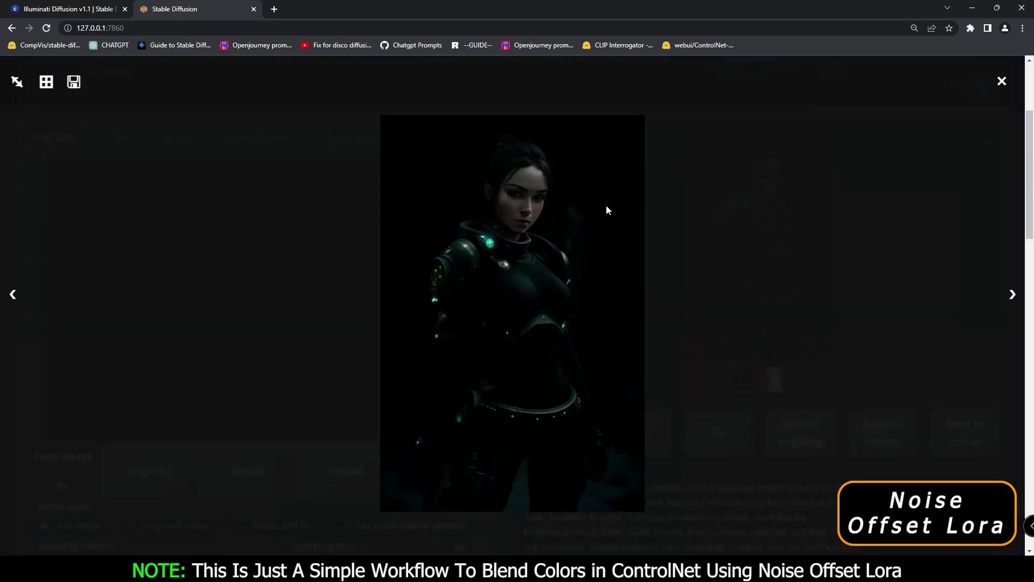
Close the enlarged depth-guided result and add the epiNoiseoffset_v2 LoRA to the img2img prompt.
{"action": "left_click", "coordinate": [865, 247]}
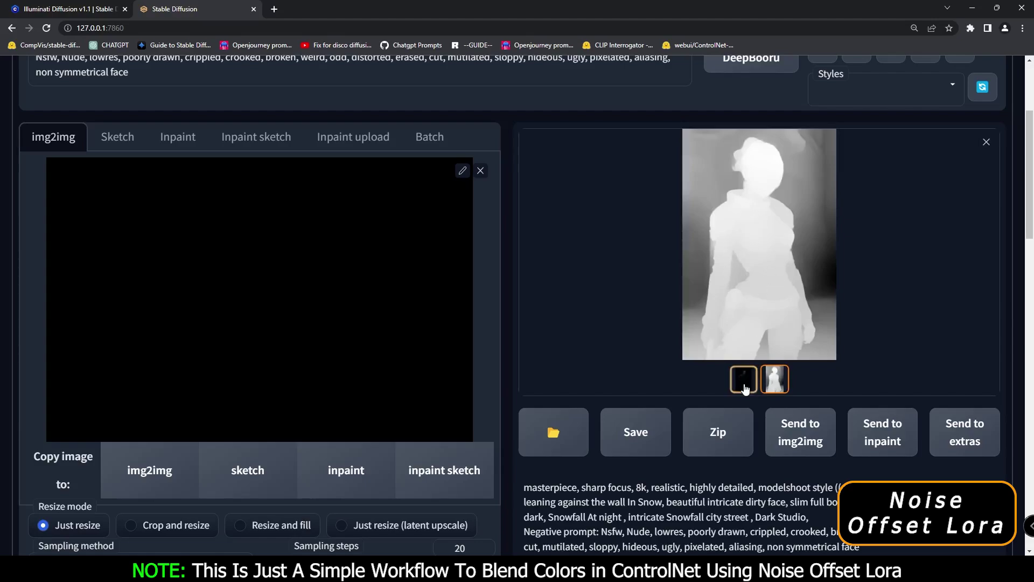
{"action": "left_click", "coordinate": [744, 380]}
{"action": "scroll", "coordinate": [396, 373], "scroll_direction": "up", "scroll_amount": 3}
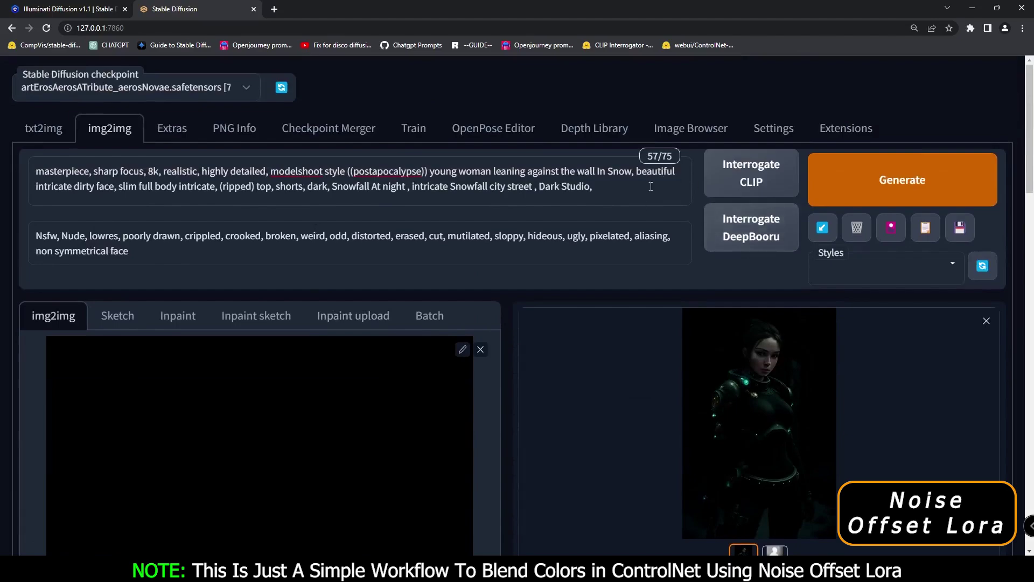
{"action": "left_click", "coordinate": [891, 227]}
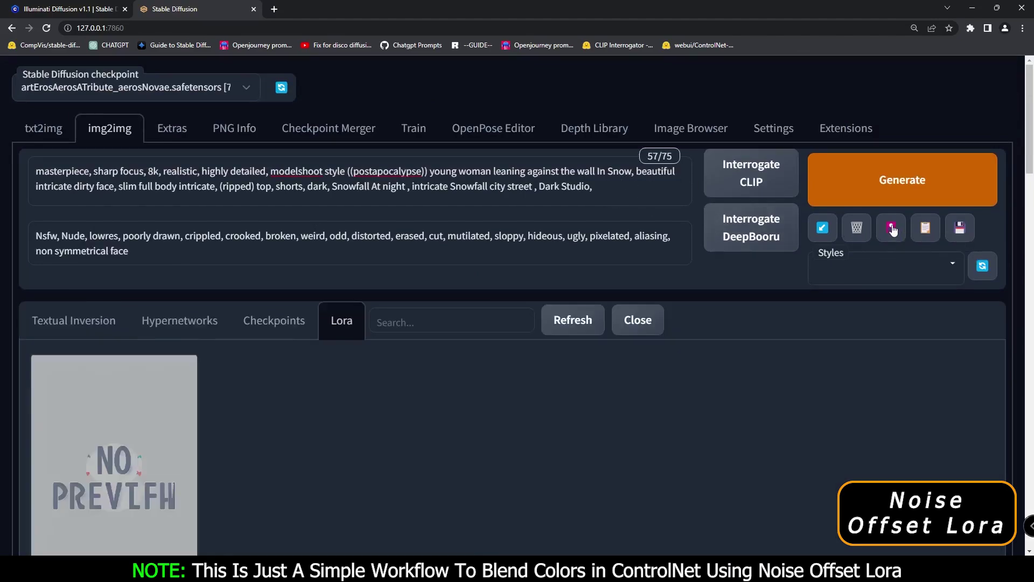
{"action": "scroll", "coordinate": [286, 236], "scroll_direction": "down", "scroll_amount": 3}
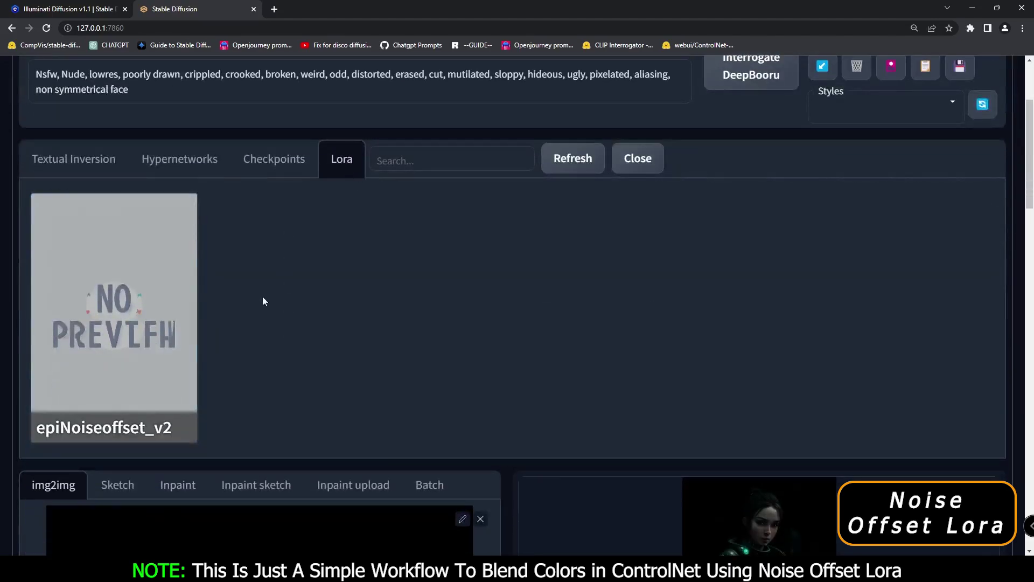
{"action": "left_click", "coordinate": [114, 331]}
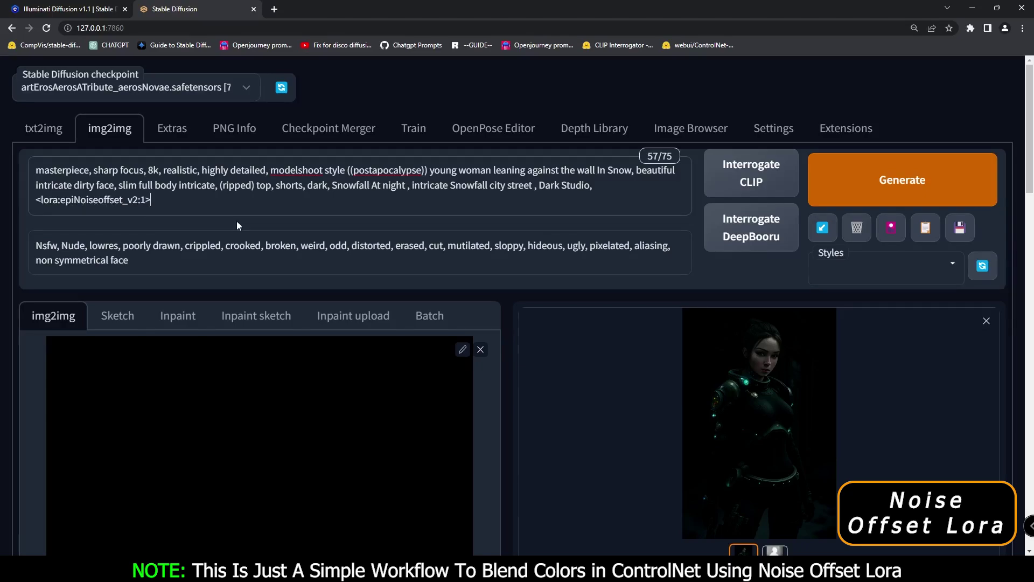
Generate the img2img picture from the black source with the epiNoiseoffset_v2 LoRA in the prompt, and inspect it enlarged.
{"action": "scroll", "coordinate": [878, 376], "scroll_direction": "down", "scroll_amount": 1}
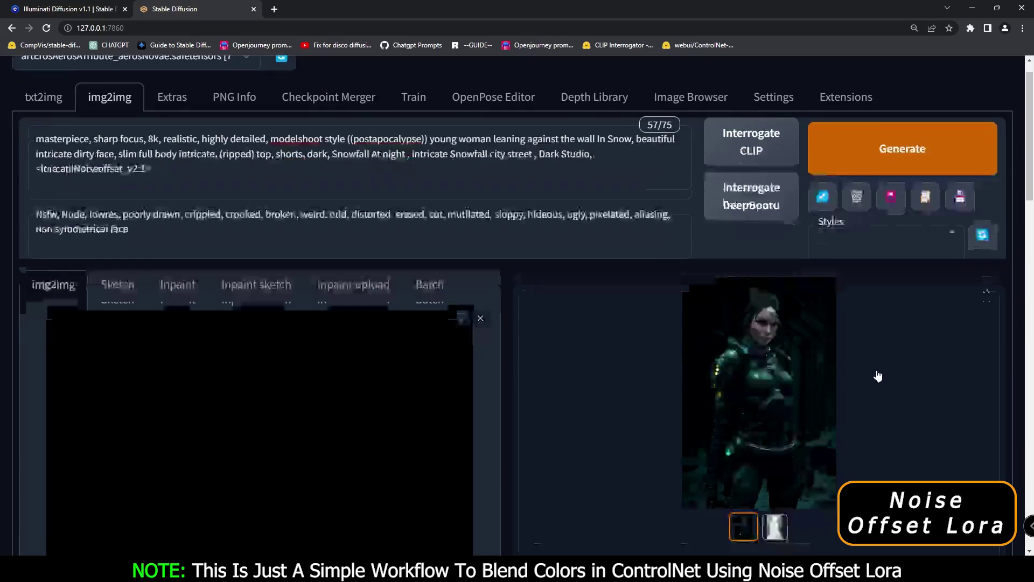
{"action": "left_click", "coordinate": [692, 328]}
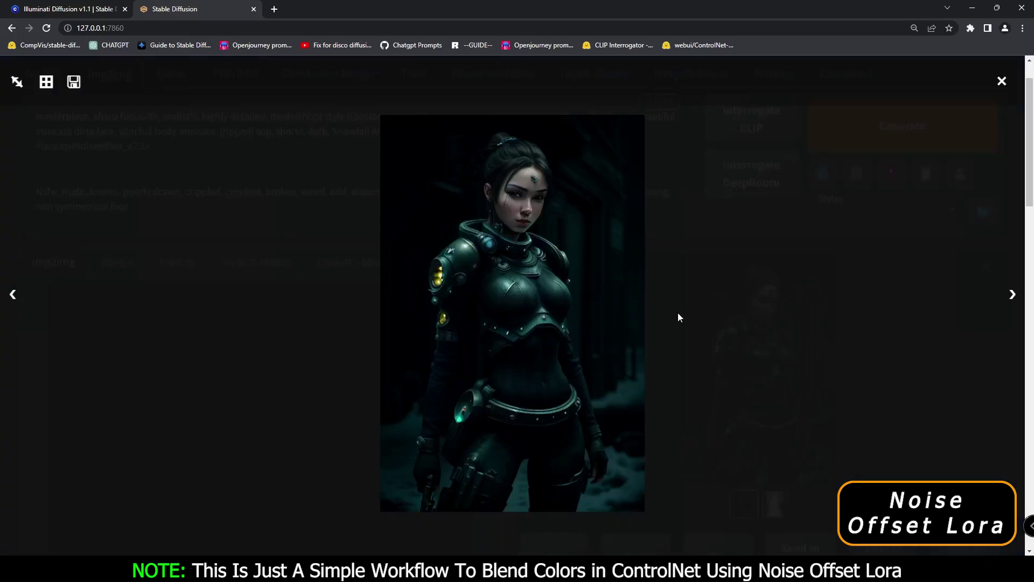
{"action": "left_click", "coordinate": [517, 286]}
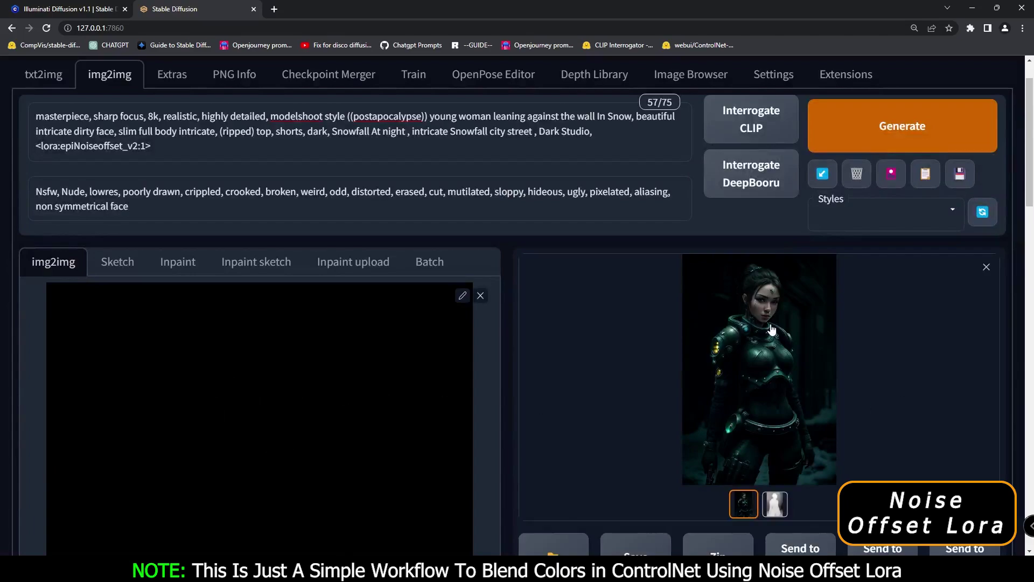
{"action": "left_click_drag", "start_coordinate": [159, 146], "coordinate": [36, 144]}
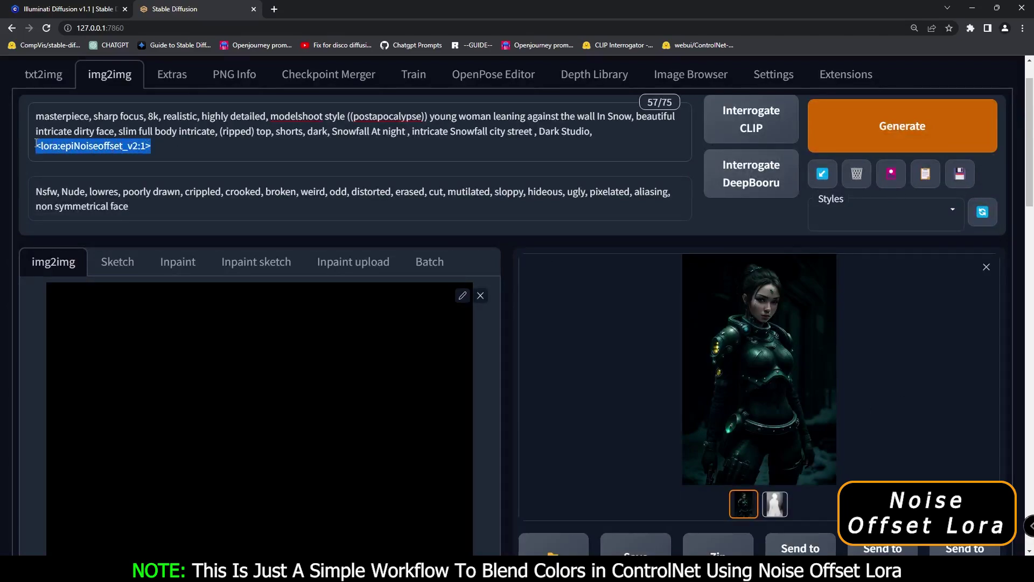
{"action": "left_click", "coordinate": [774, 356]}
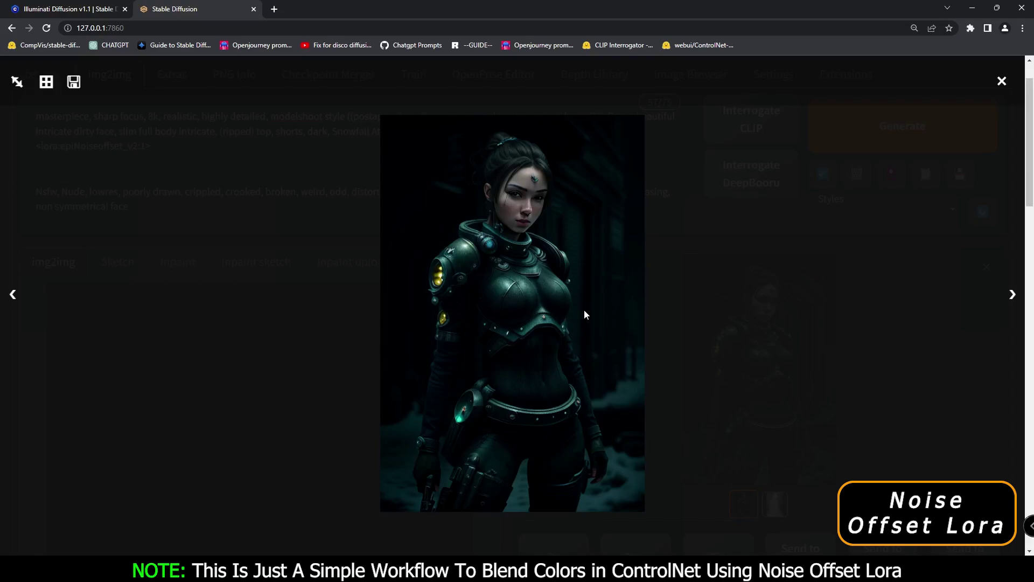
{"action": "left_click", "coordinate": [974, 371]}
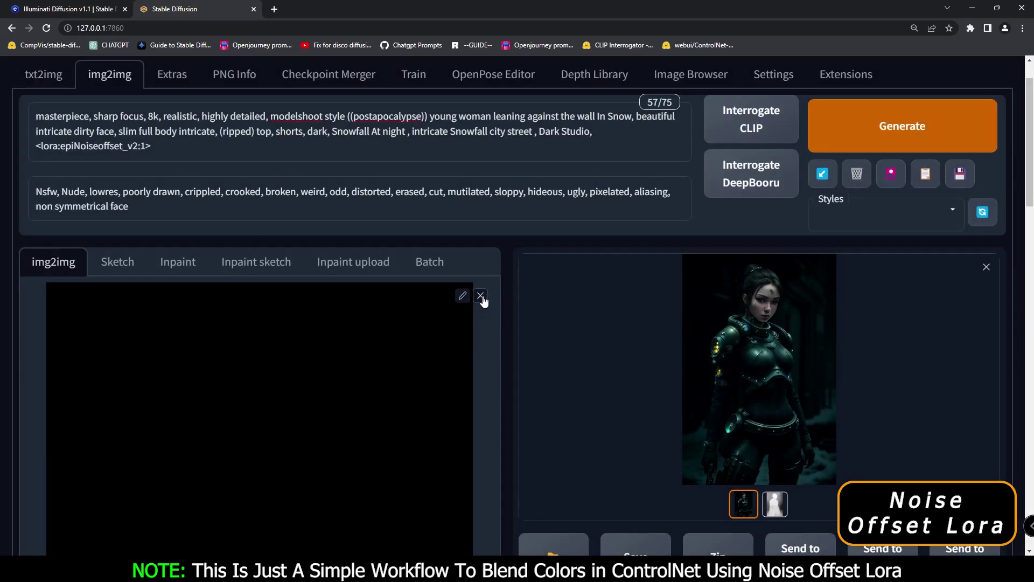
Replace the img2img source image with White BG_00000.jpg from the PNG folder.
{"action": "left_click", "coordinate": [480, 296]}
{"action": "left_click", "coordinate": [238, 425]}
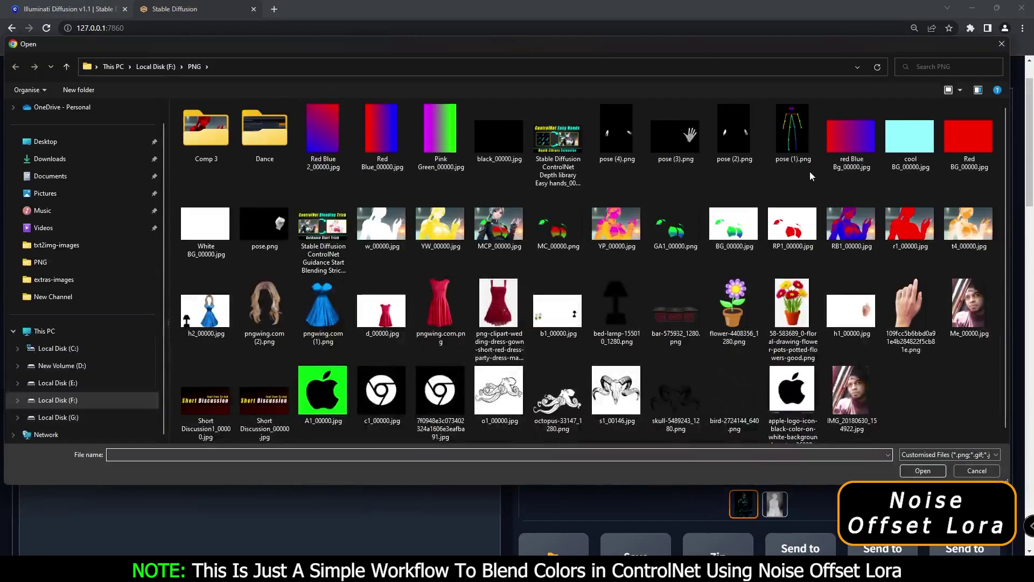
{"action": "left_click", "coordinate": [205, 225]}
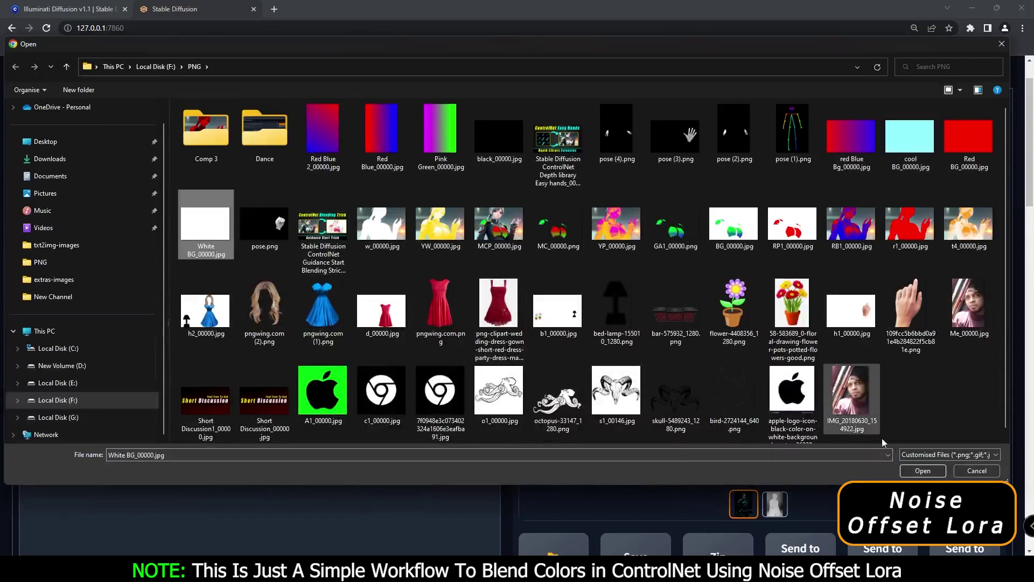
{"action": "left_click", "coordinate": [922, 471]}
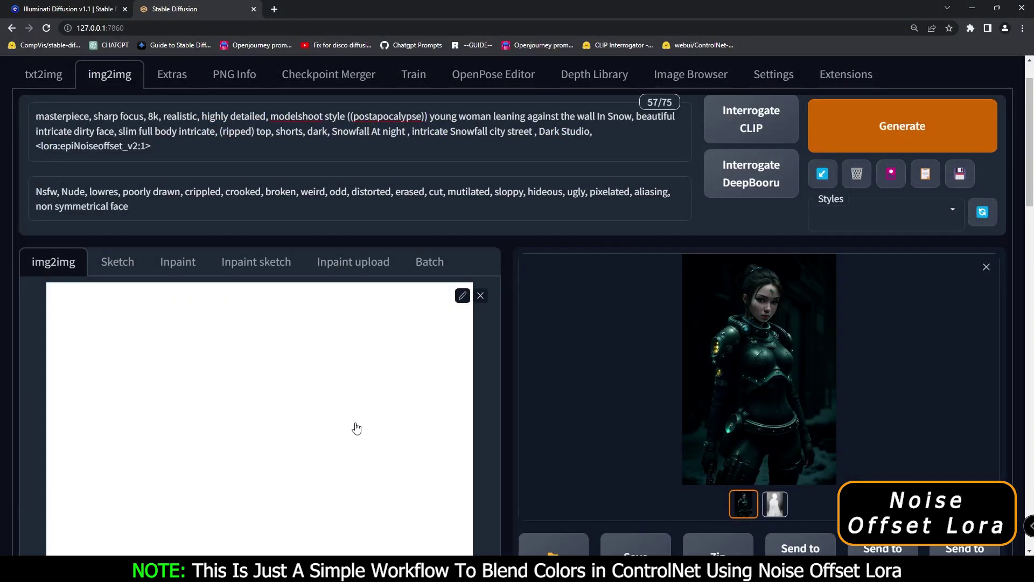
Generate the img2img picture from the white source with the epiNoiseoffset_v2 LoRA and view it enlarged.
{"action": "left_click_drag", "start_coordinate": [36, 146], "coordinate": [152, 146]}
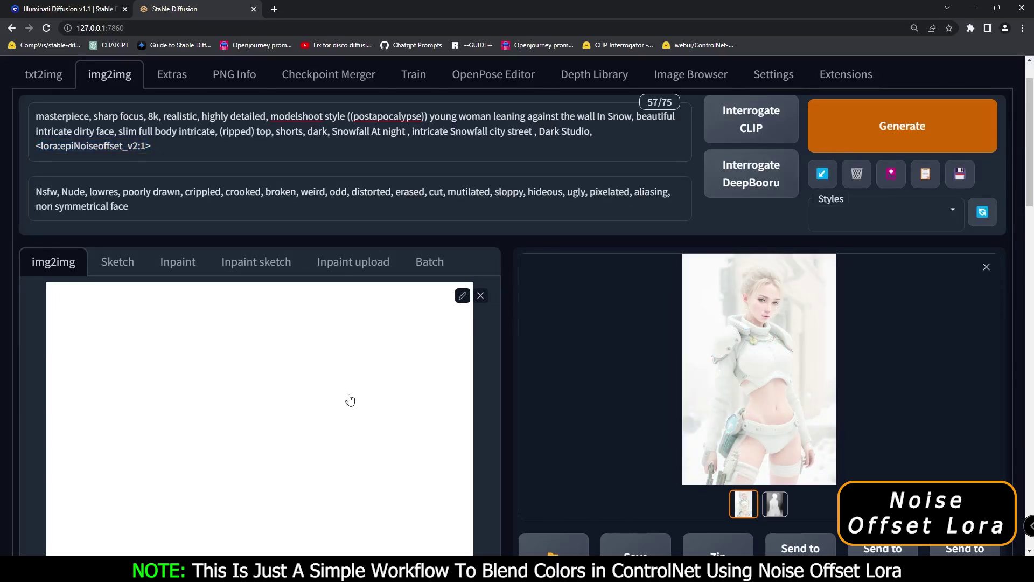
{"action": "left_click", "coordinate": [787, 347]}
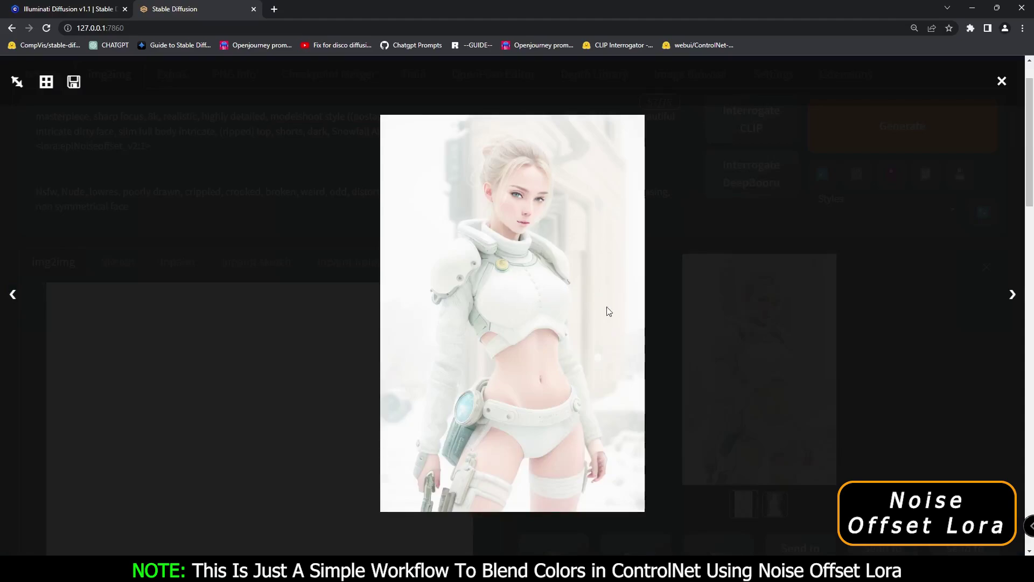
{"action": "left_click", "coordinate": [947, 411]}
Set the denoising strength to 0.8 and regenerate the picture from the white source.
{"action": "scroll", "coordinate": [505, 458], "scroll_direction": "down", "scroll_amount": 8}
{"action": "scroll", "coordinate": [449, 536], "scroll_direction": "down", "scroll_amount": 2}
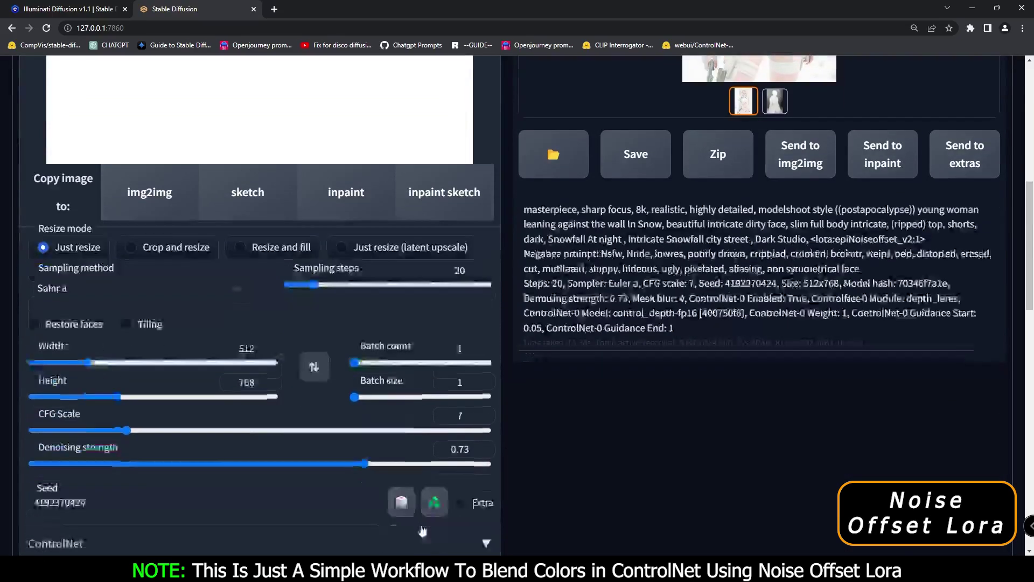
{"action": "left_click", "coordinate": [374, 436]}
{"action": "left_click_drag", "start_coordinate": [375, 440], "coordinate": [397, 437]}
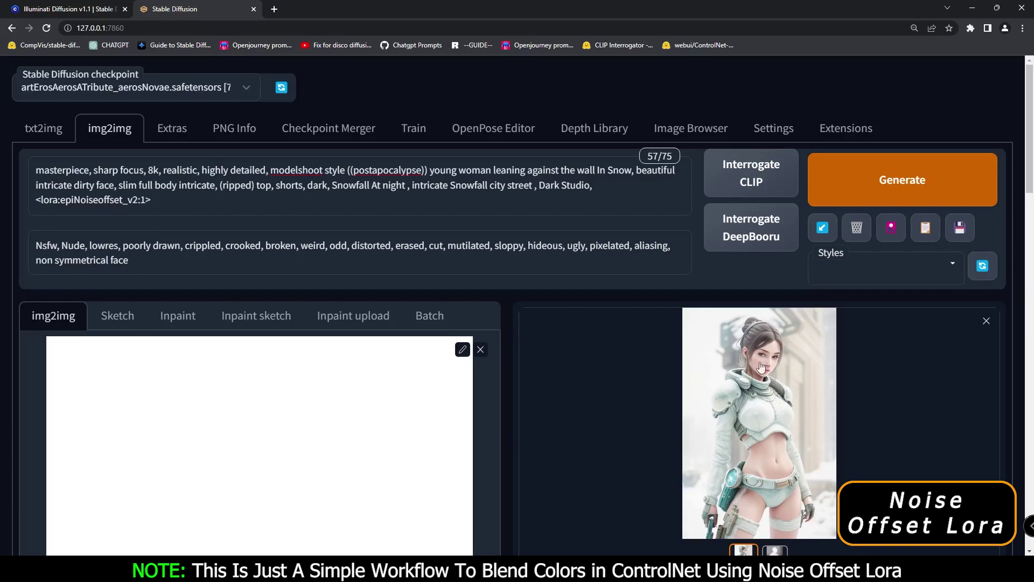
Inspect the regenerated white-source picture enlarged, and review the LoRA tag, denoising strength and ControlNet settings behind it.
{"action": "left_click", "coordinate": [756, 359]}
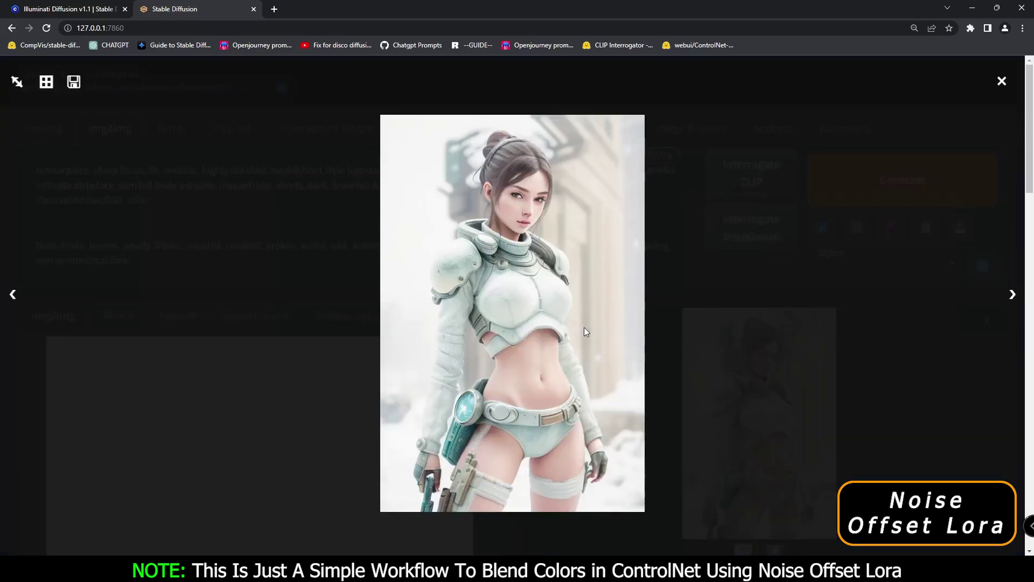
{"action": "left_click", "coordinate": [928, 381]}
{"action": "left_click_drag", "start_coordinate": [35, 199], "coordinate": [151, 200]}
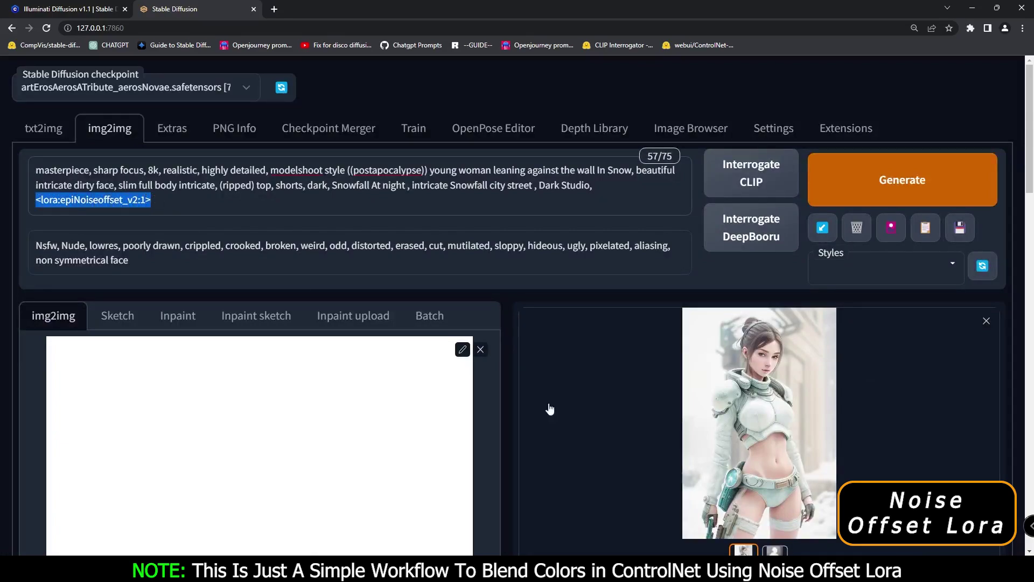
{"action": "scroll", "coordinate": [549, 409], "scroll_direction": "down", "scroll_amount": 8}
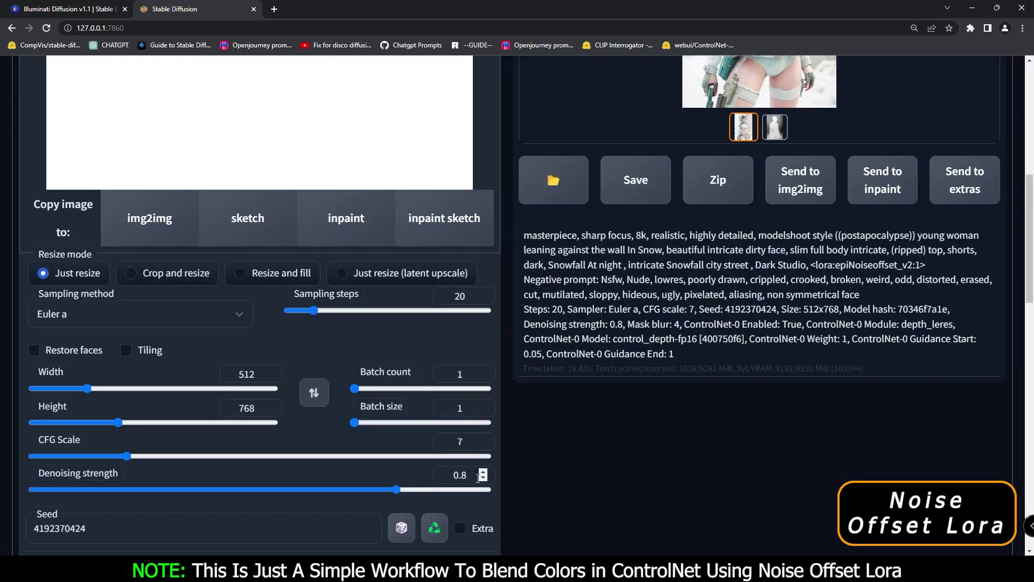
{"action": "scroll", "coordinate": [738, 477], "scroll_direction": "up", "scroll_amount": 7}
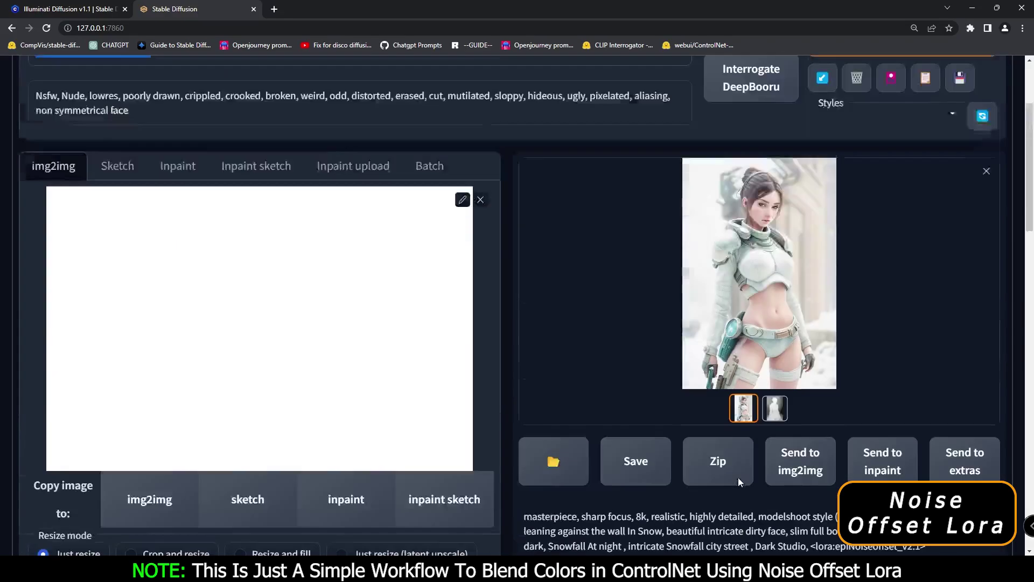
{"action": "left_click", "coordinate": [739, 477]}
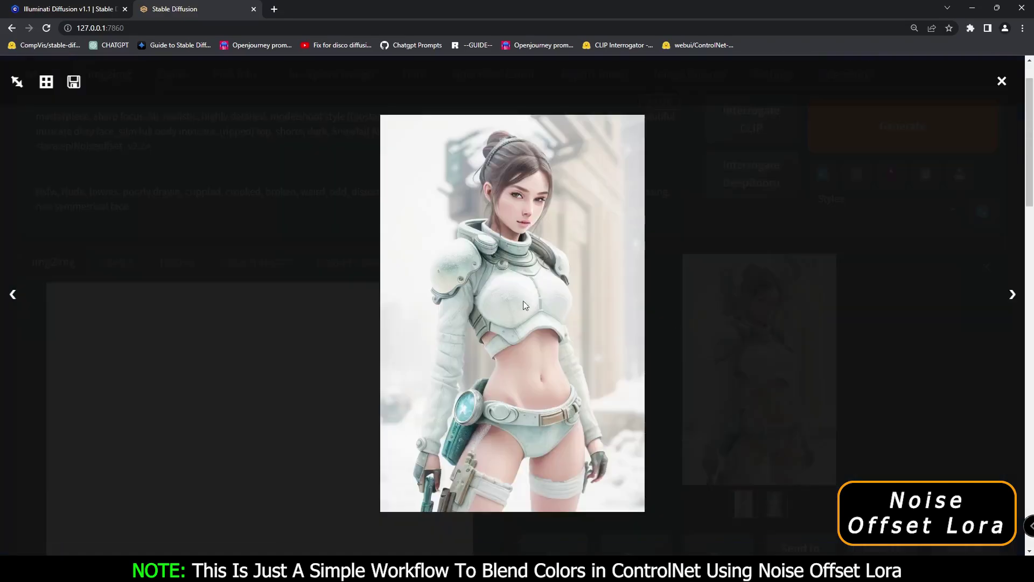
{"action": "left_click", "coordinate": [494, 296]}
{"action": "scroll", "coordinate": [389, 358], "scroll_direction": "down", "scroll_amount": 5}
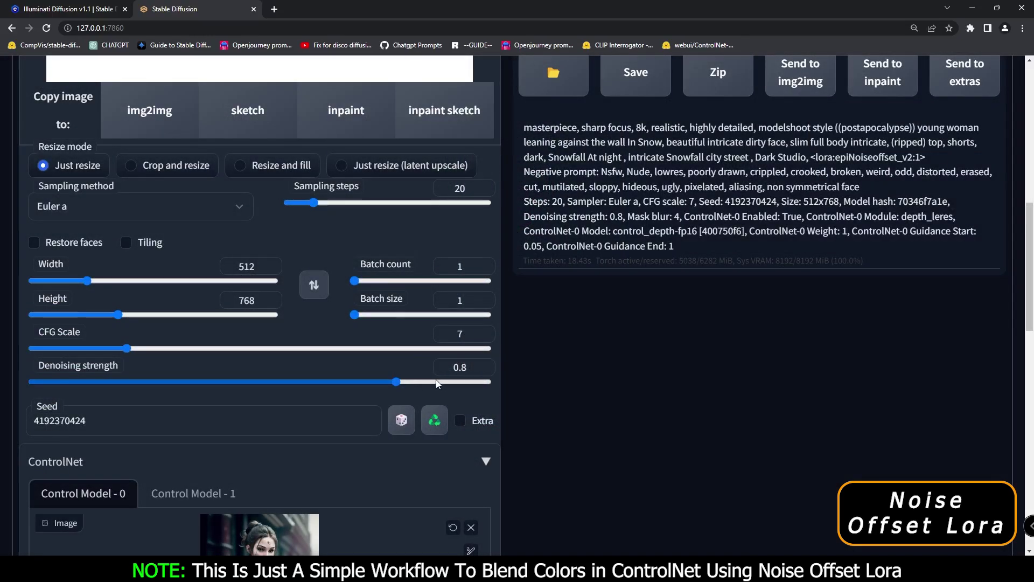
{"action": "scroll", "coordinate": [437, 383], "scroll_direction": "down", "scroll_amount": 4}
{"action": "scroll", "coordinate": [642, 404], "scroll_direction": "up", "scroll_amount": 15}
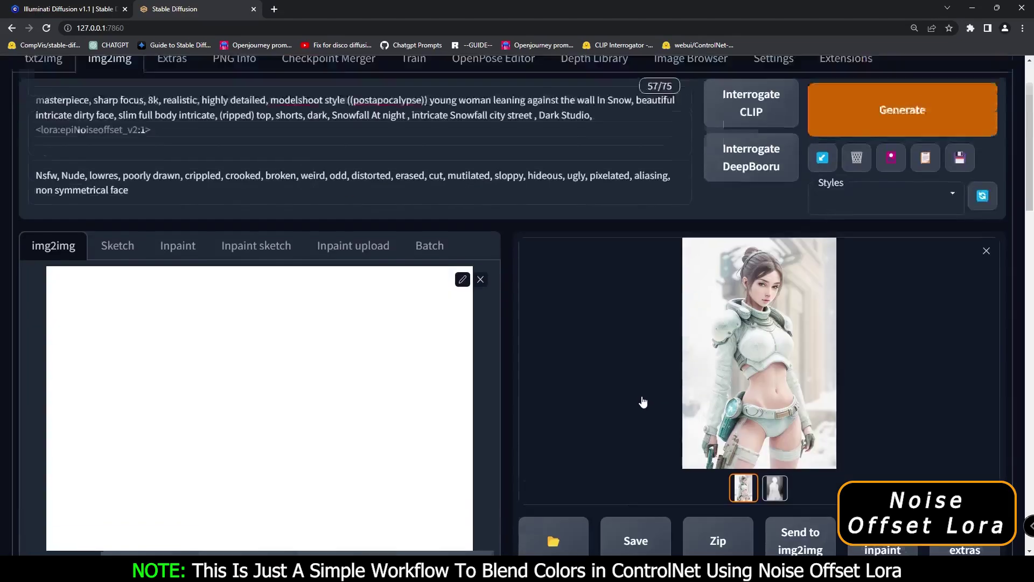
Replace the img2img source image with Red Blue_00000.jpg from the PNG folder.
{"action": "scroll", "coordinate": [642, 367], "scroll_direction": "down", "scroll_amount": 3}
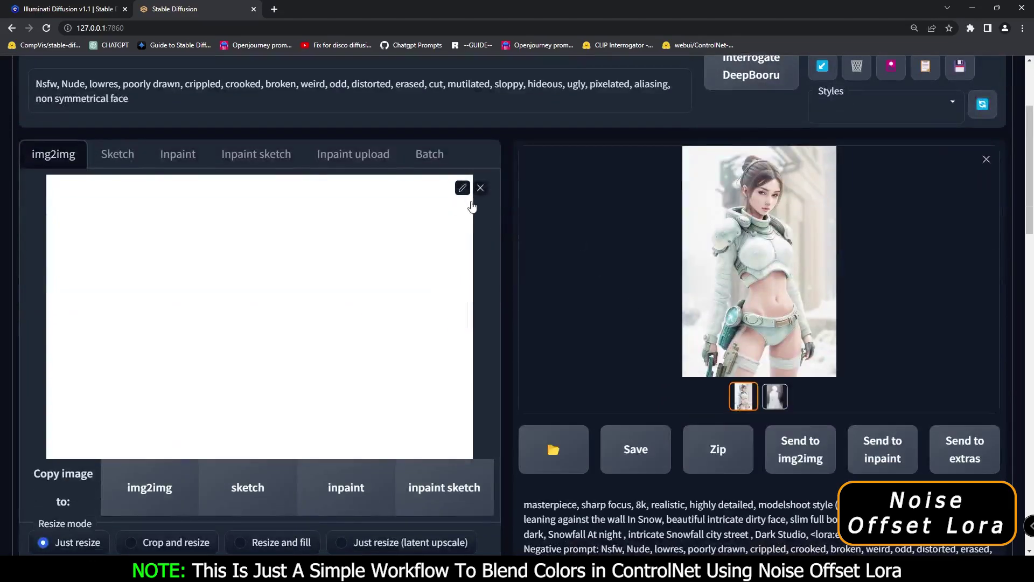
{"action": "left_click", "coordinate": [481, 188]}
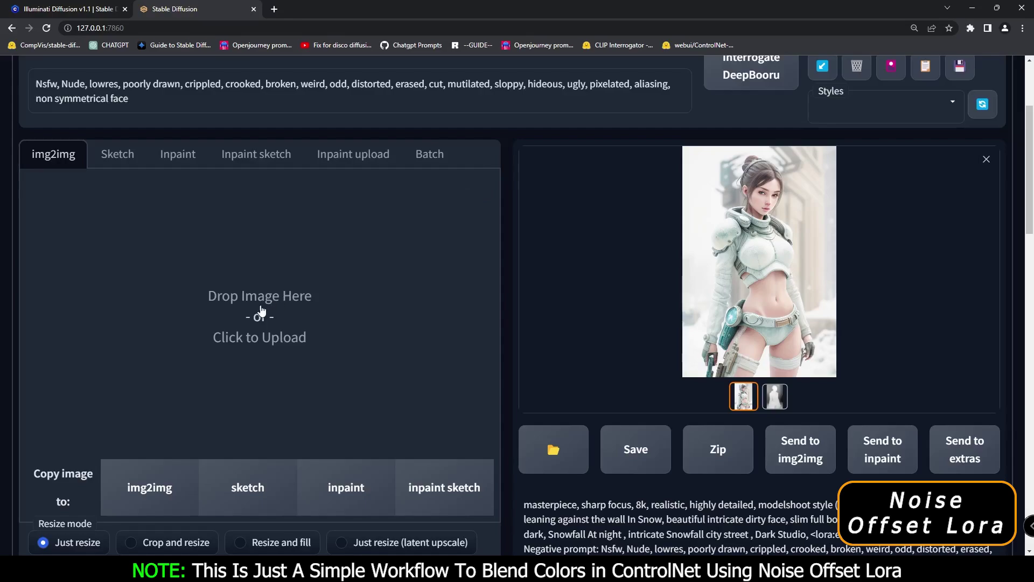
{"action": "left_click", "coordinate": [261, 312]}
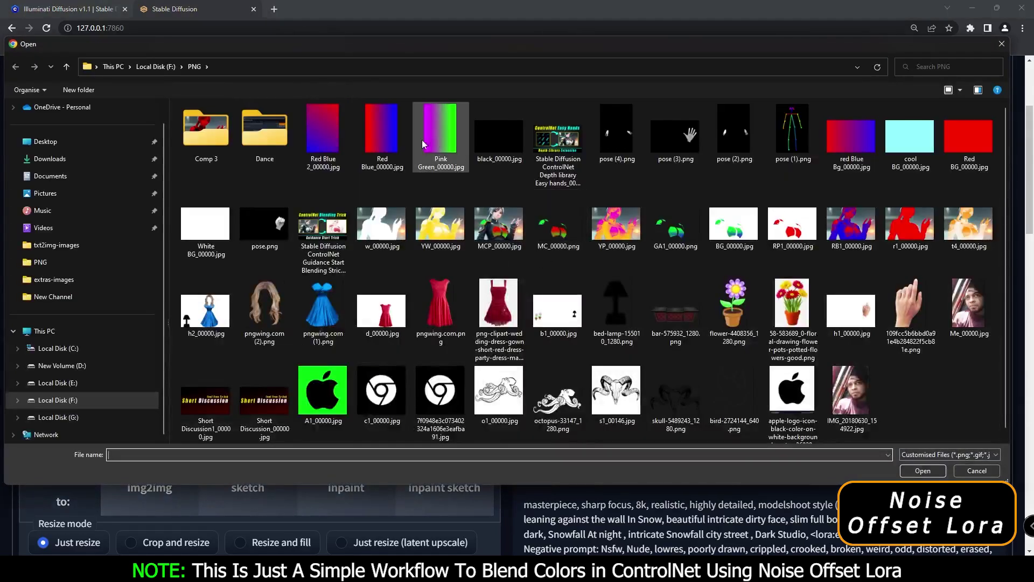
{"action": "left_click", "coordinate": [382, 134]}
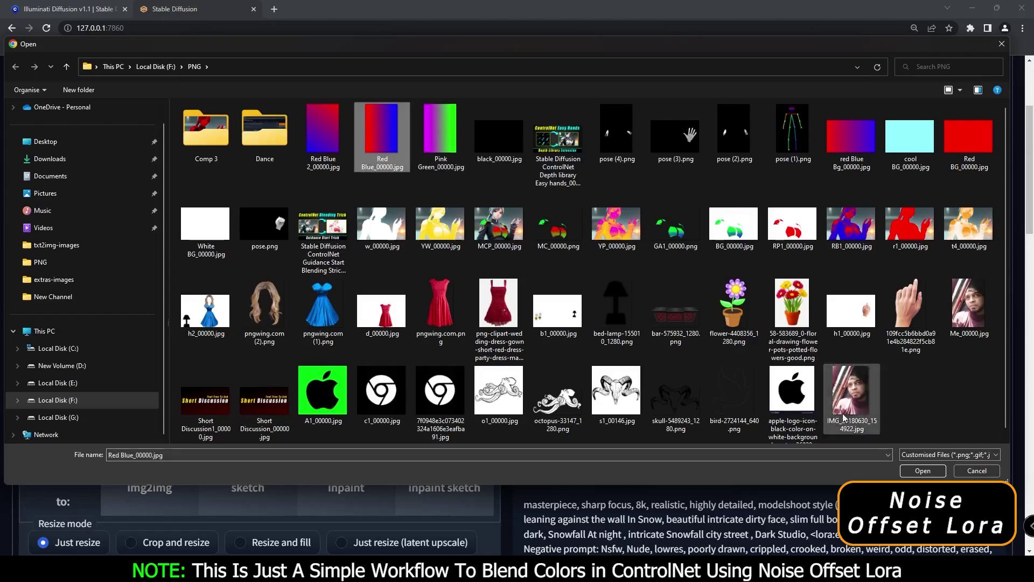
{"action": "left_click", "coordinate": [923, 470]}
Generate the picture from the red-blue gradient source with the epiNoiseoffset_v2 LoRA tag removed from the prompt, and view it enlarged.
{"action": "scroll", "coordinate": [833, 296], "scroll_direction": "up", "scroll_amount": 3}
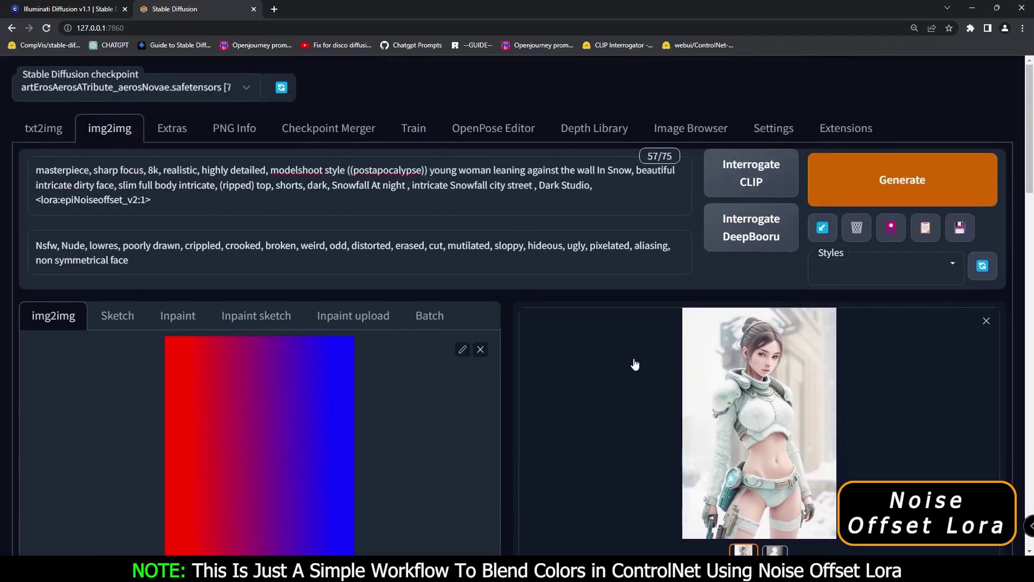
{"action": "left_click", "coordinate": [171, 204]}
{"action": "left_click_drag", "start_coordinate": [171, 204], "coordinate": [35, 204]}
{"action": "key", "text": "BackSpace"}
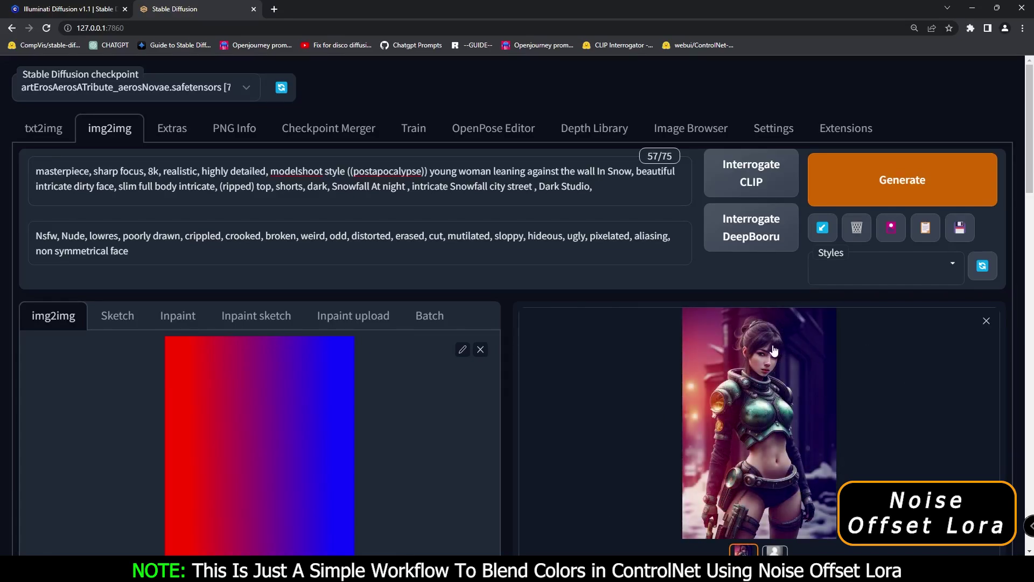
{"action": "left_click", "coordinate": [749, 359]}
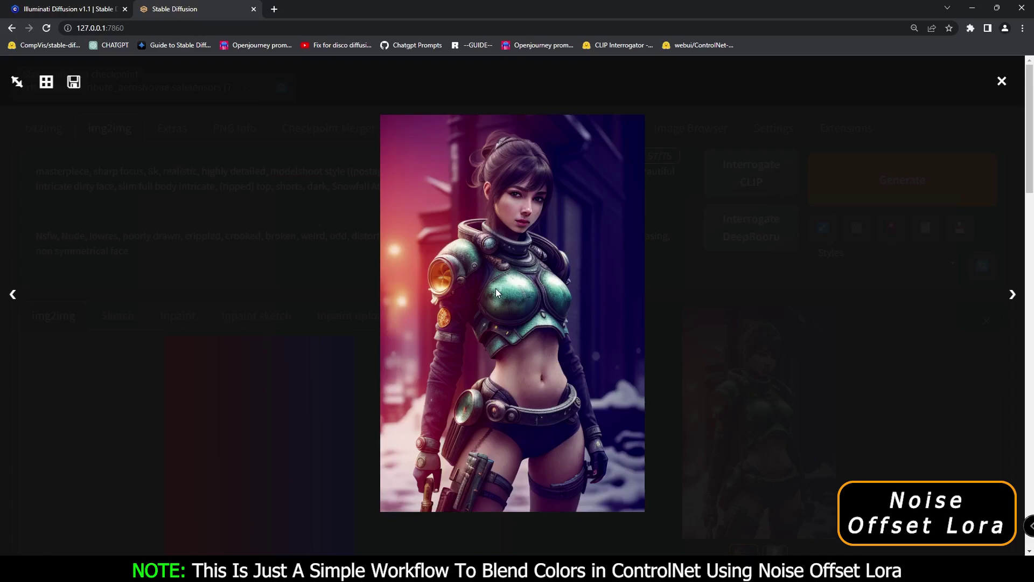
{"action": "left_click", "coordinate": [909, 402]}
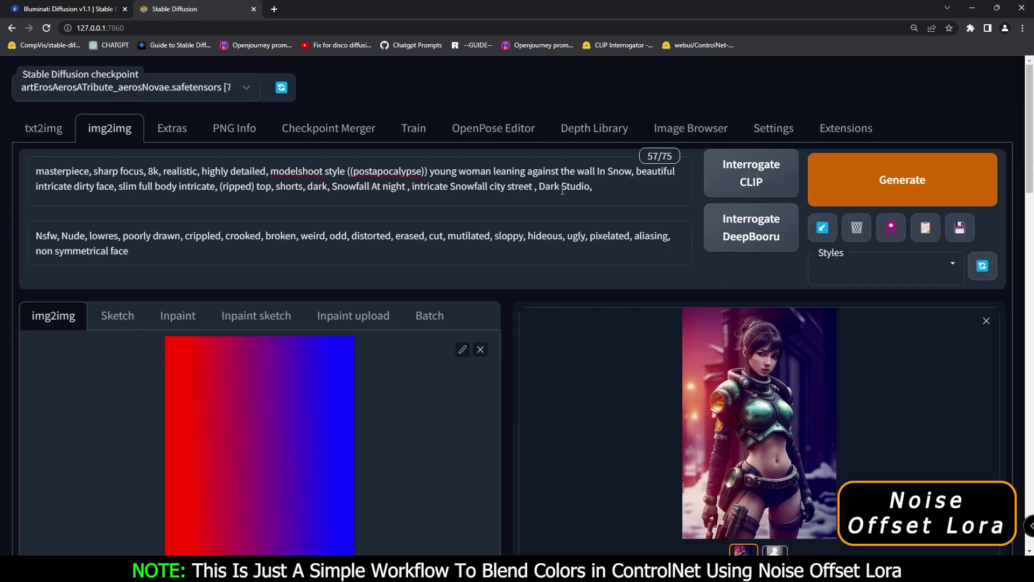
Add the epiNoiseoffset_v2 LoRA back to the img2img prompt and close the extra networks list.
{"action": "left_click", "coordinate": [891, 227]}
{"action": "scroll", "coordinate": [121, 451], "scroll_direction": "down", "scroll_amount": 2}
{"action": "scroll", "coordinate": [122, 450], "scroll_direction": "down", "scroll_amount": 1}
{"action": "left_click", "coordinate": [132, 371]}
{"action": "scroll", "coordinate": [891, 227], "scroll_direction": "up", "scroll_amount": 3}
{"action": "left_click", "coordinate": [892, 227]}
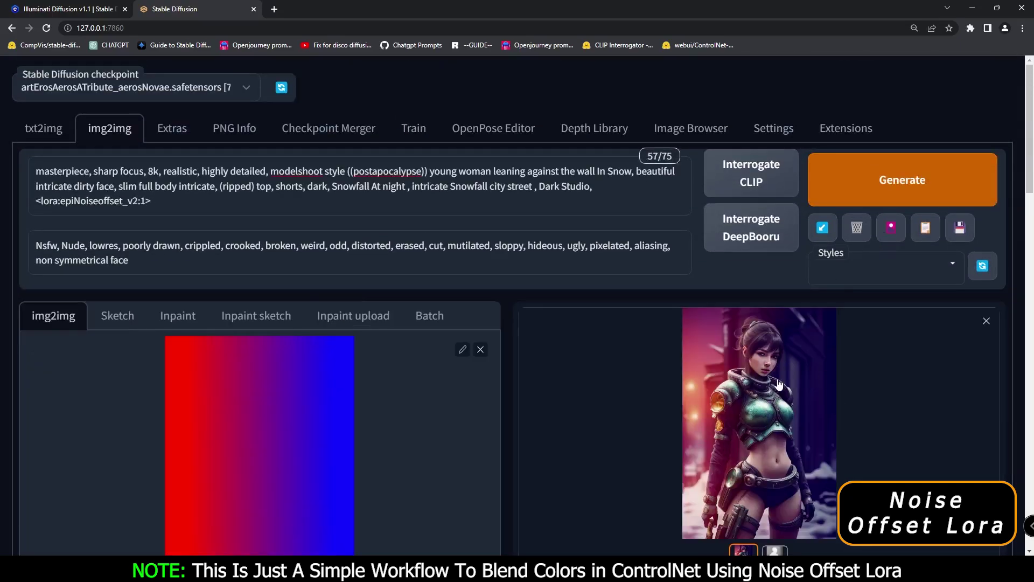
{"action": "scroll", "coordinate": [392, 415], "scroll_direction": "down", "scroll_amount": 8}
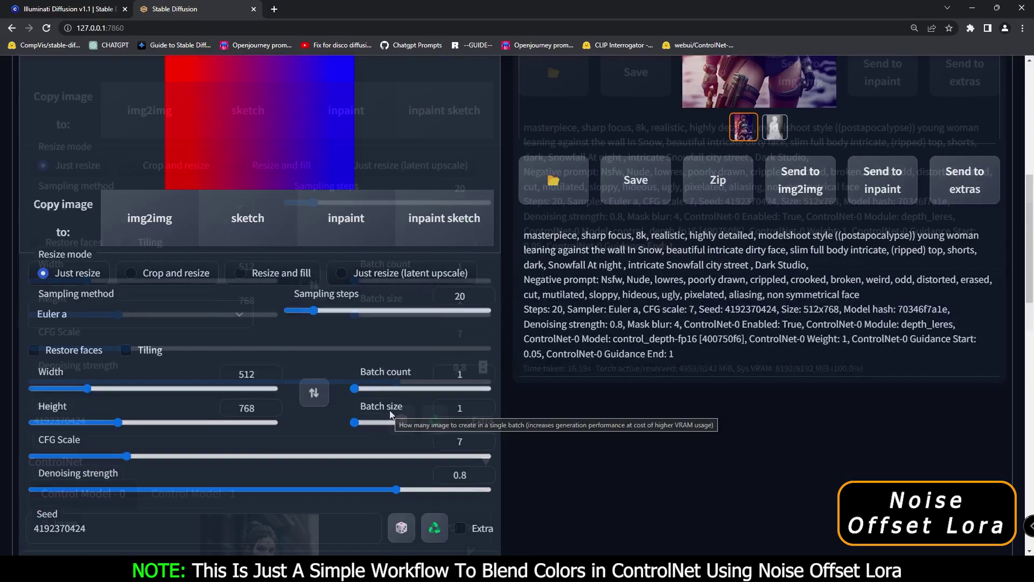
Generate the picture from the red-blue gradient source with the epiNoiseoffset_v2 LoRA in the prompt, check the ControlNet settings, and view it enlarged.
{"action": "scroll", "coordinate": [348, 431], "scroll_direction": "down", "scroll_amount": 10}
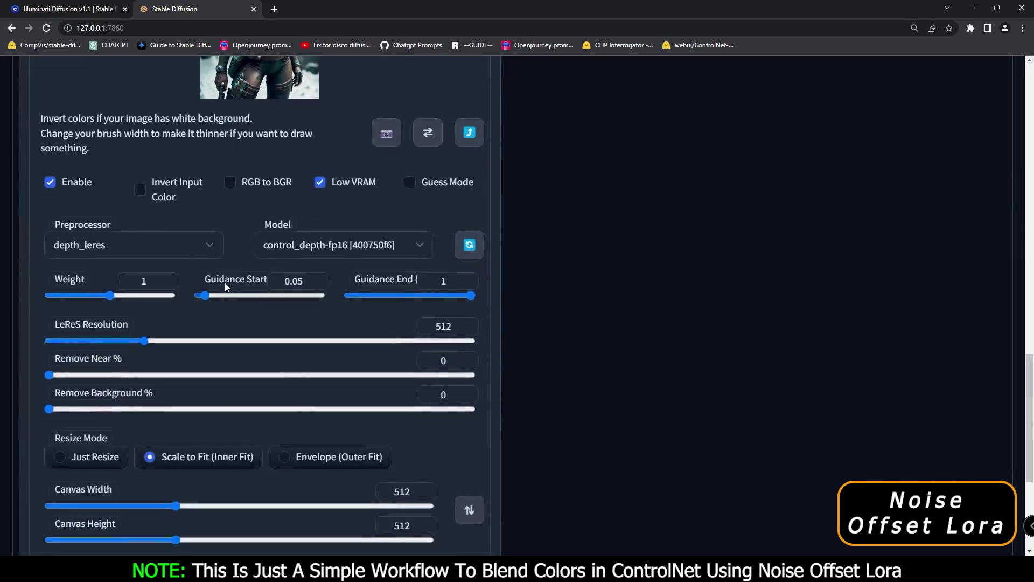
{"action": "scroll", "coordinate": [806, 375], "scroll_direction": "up", "scroll_amount": 20}
{"action": "left_click_drag", "start_coordinate": [151, 201], "coordinate": [67, 210]}
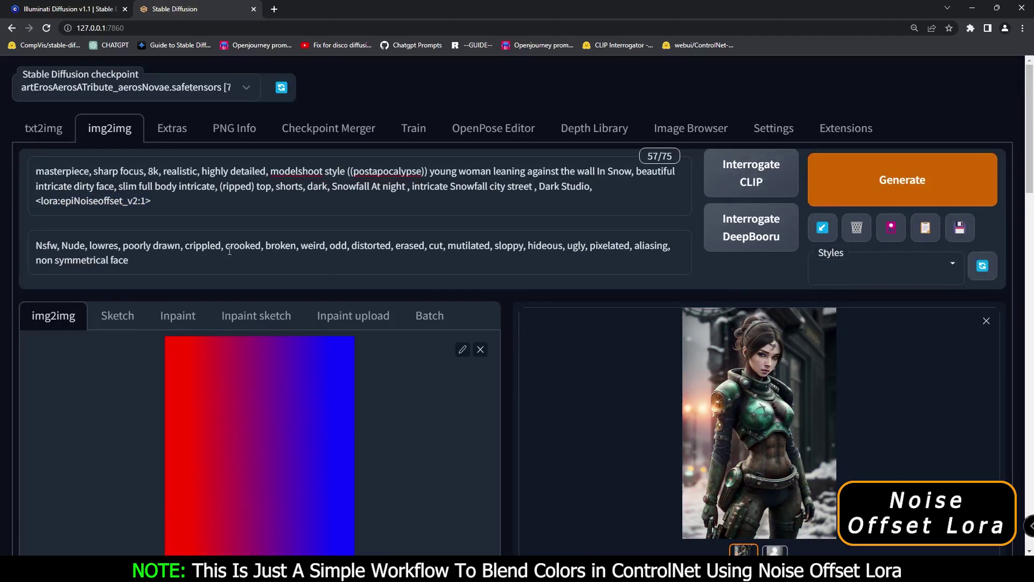
{"action": "left_click_drag", "start_coordinate": [166, 203], "coordinate": [61, 204]}
{"action": "left_click", "coordinate": [762, 415]}
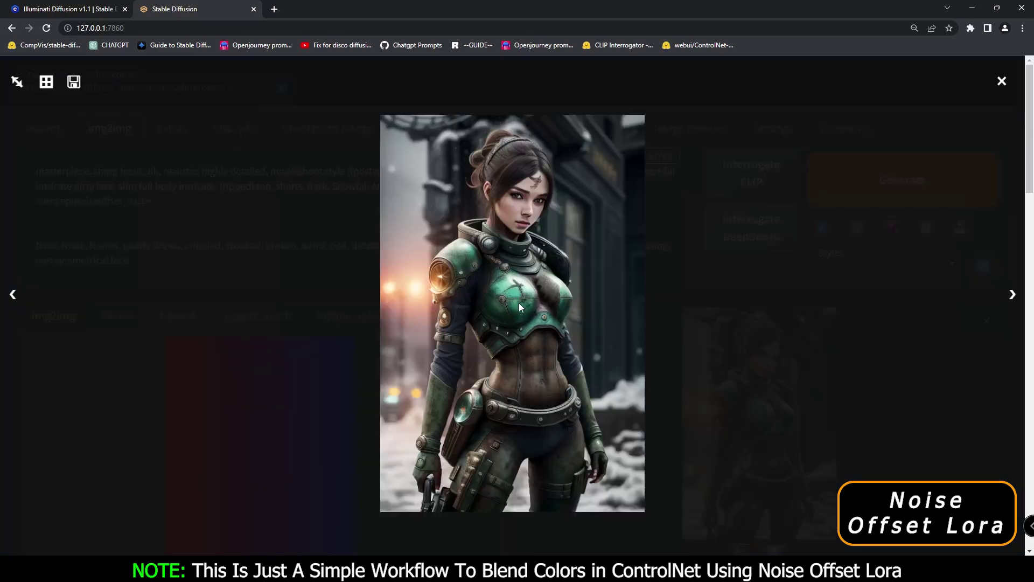
{"action": "left_click", "coordinate": [882, 408]}
Set the denoising strength to 0.74, regenerate the picture from the red-blue gradient source, and view it enlarged.
{"action": "scroll", "coordinate": [750, 292], "scroll_direction": "down", "scroll_amount": 2}
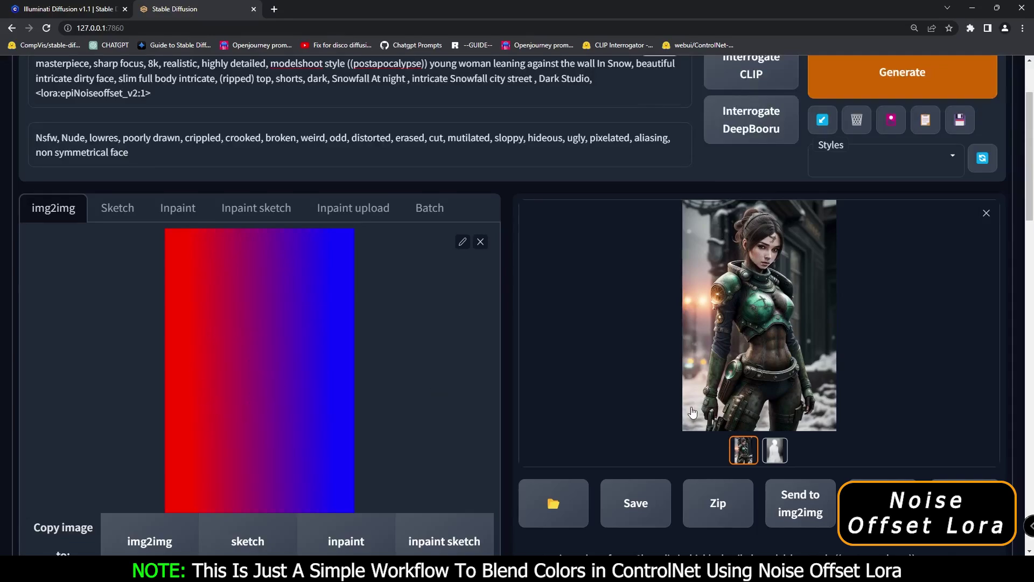
{"action": "scroll", "coordinate": [693, 412], "scroll_direction": "down", "scroll_amount": 8}
{"action": "left_click", "coordinate": [392, 383]}
{"action": "left_click_drag", "start_coordinate": [391, 384], "coordinate": [370, 384]}
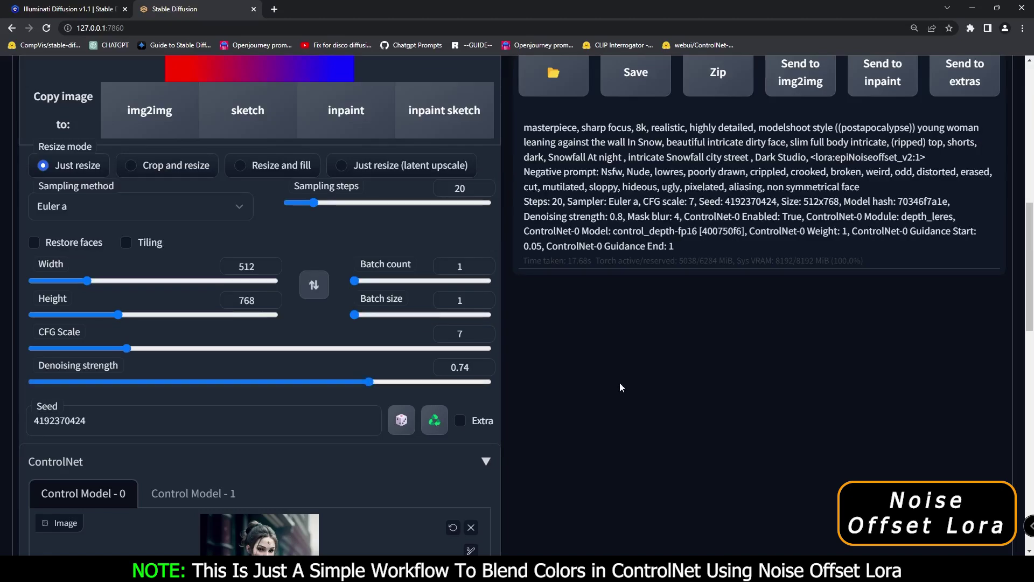
{"action": "scroll", "coordinate": [612, 387], "scroll_direction": "up", "scroll_amount": 10}
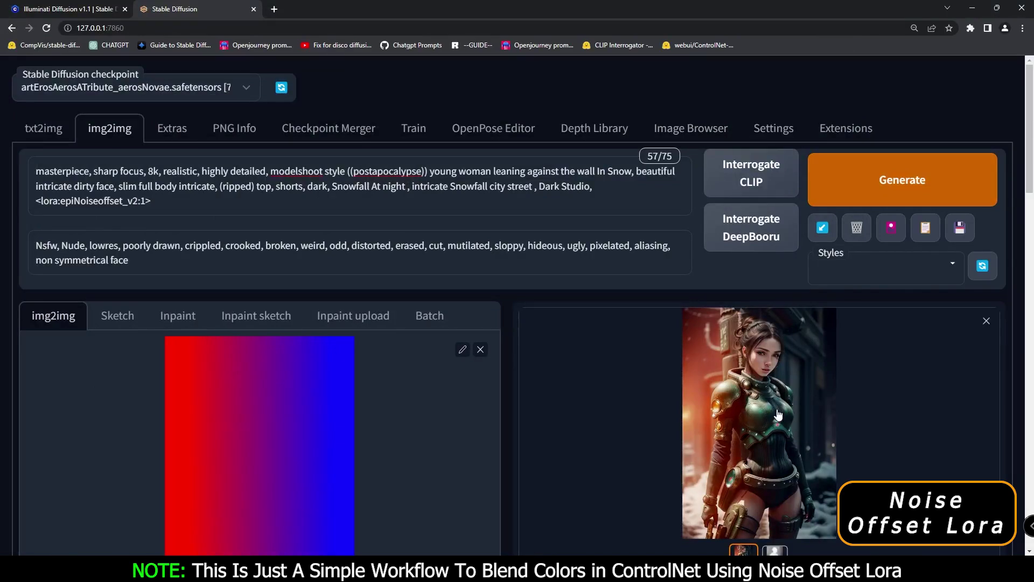
{"action": "left_click", "coordinate": [778, 415]}
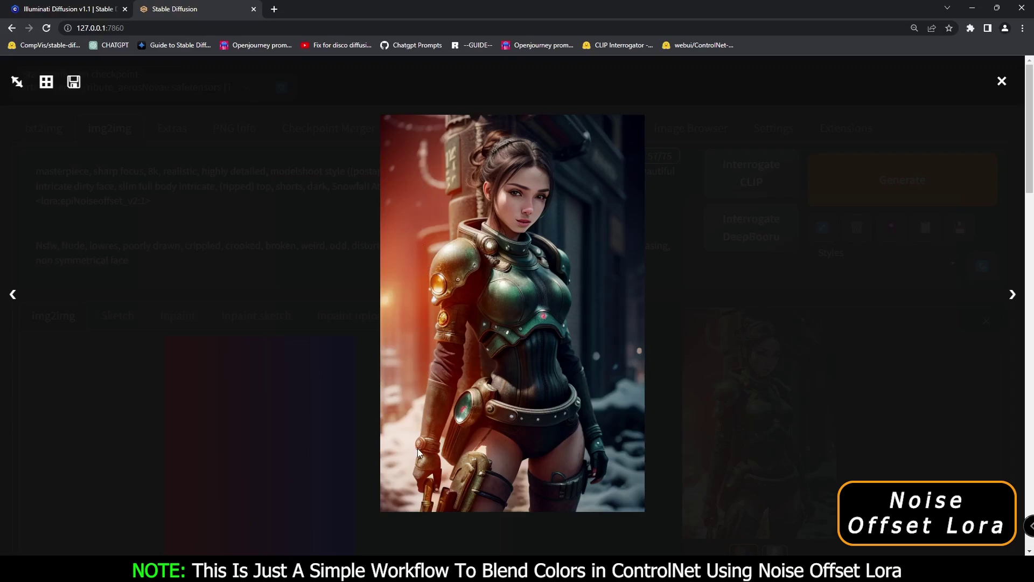
{"action": "left_click", "coordinate": [619, 287]}
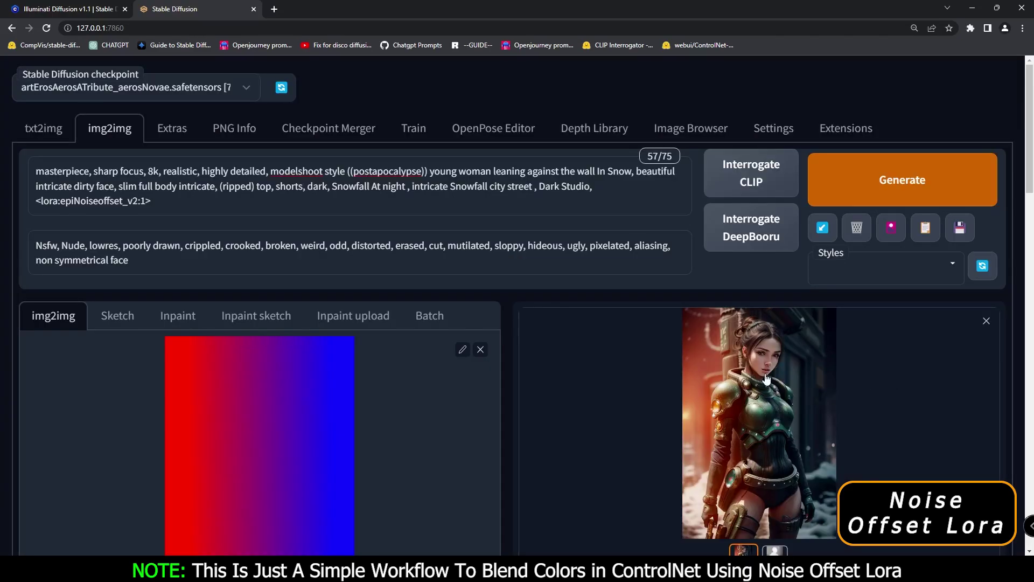
Set the denoising strength to 0.77, regenerate the picture from the same gradient source, and view the result enlarged.
{"action": "scroll", "coordinate": [586, 415], "scroll_direction": "down", "scroll_amount": 9}
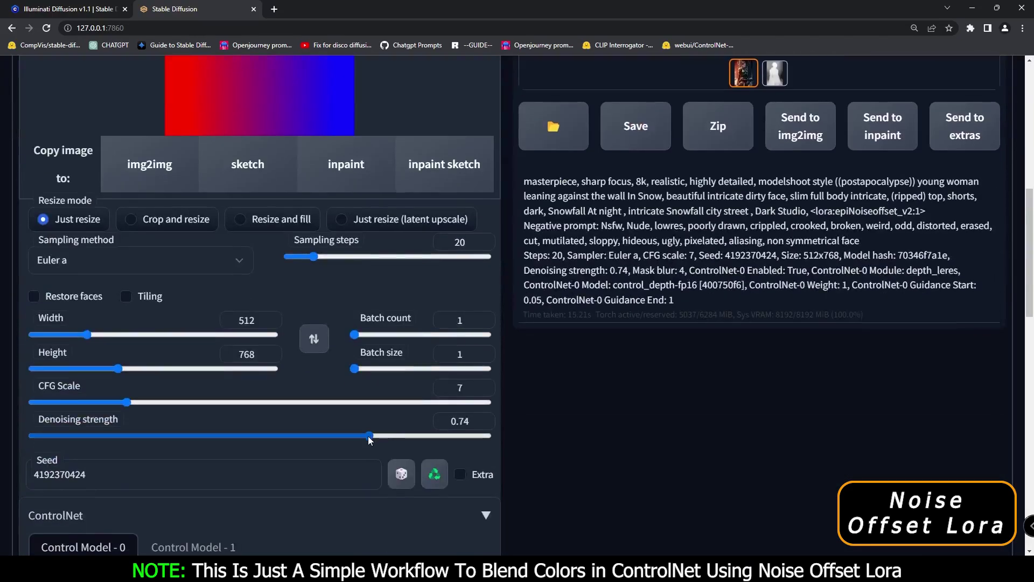
{"action": "left_click_drag", "start_coordinate": [370, 440], "coordinate": [382, 440]}
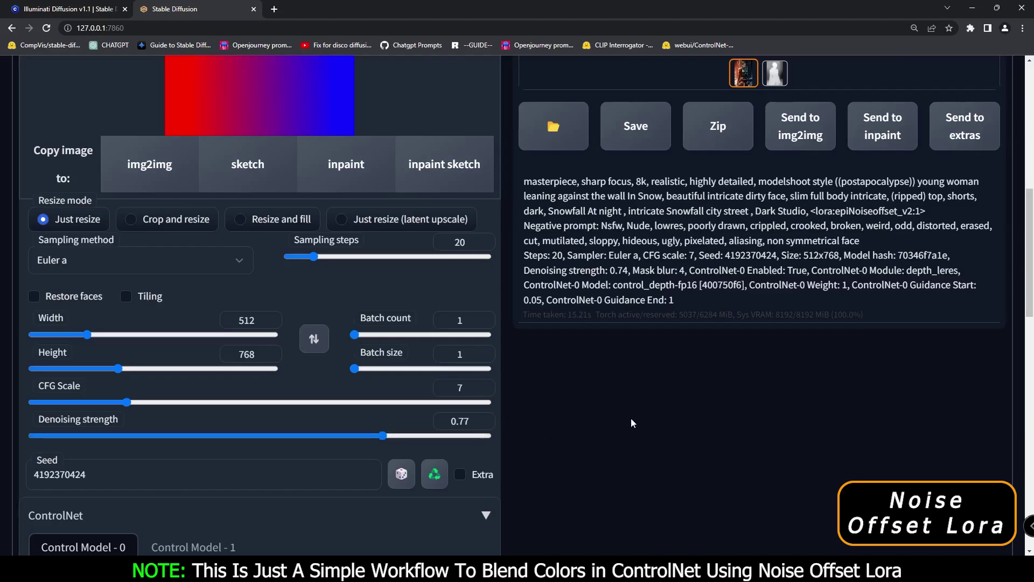
{"action": "scroll", "coordinate": [603, 423], "scroll_direction": "up", "scroll_amount": 6}
{"action": "left_click", "coordinate": [614, 256]}
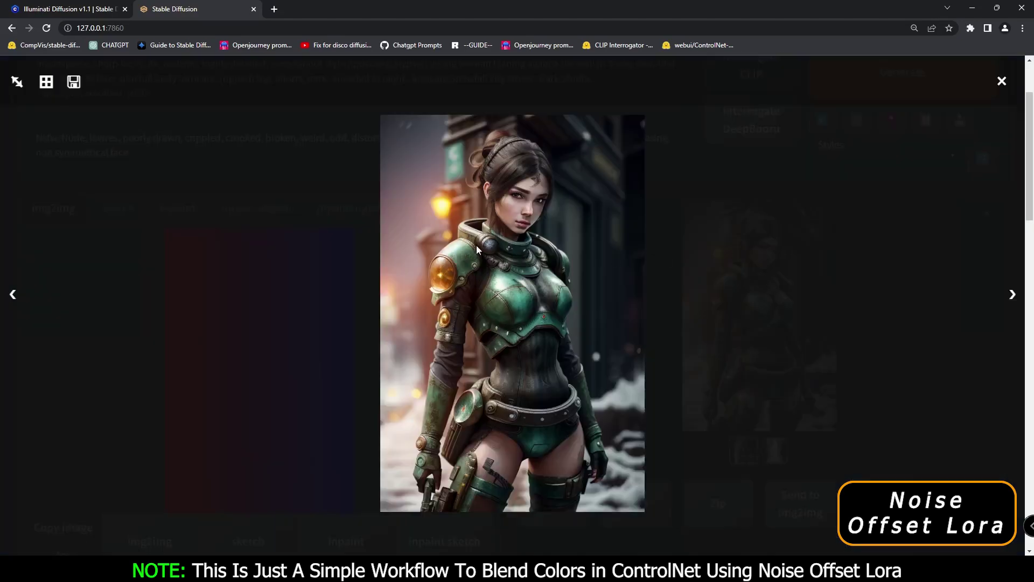
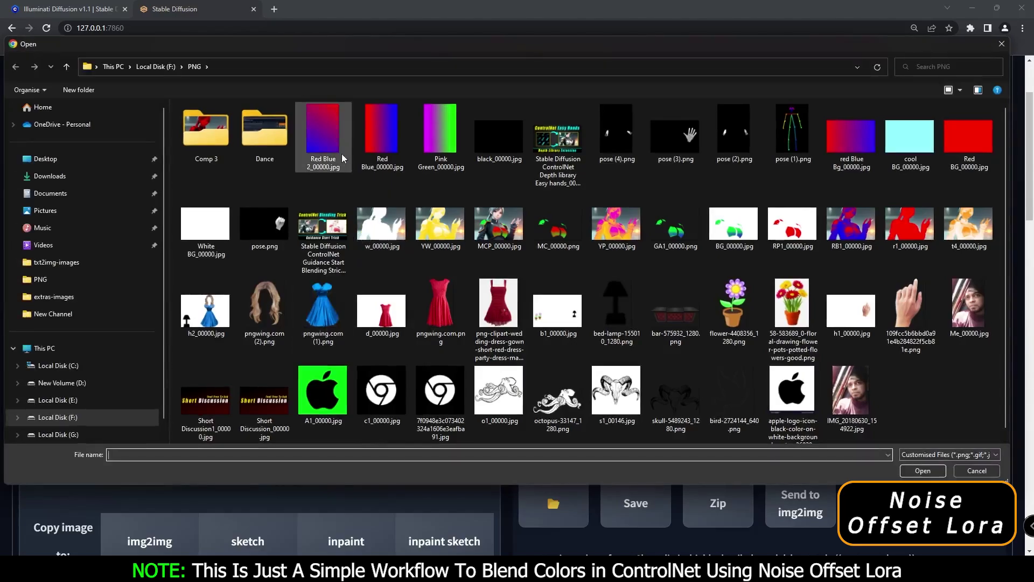
Replace the img2img source image with Red Blue 2_00000.jpg, generate the picture from it, and view the result enlarged.
{"action": "left_click", "coordinate": [923, 471]}
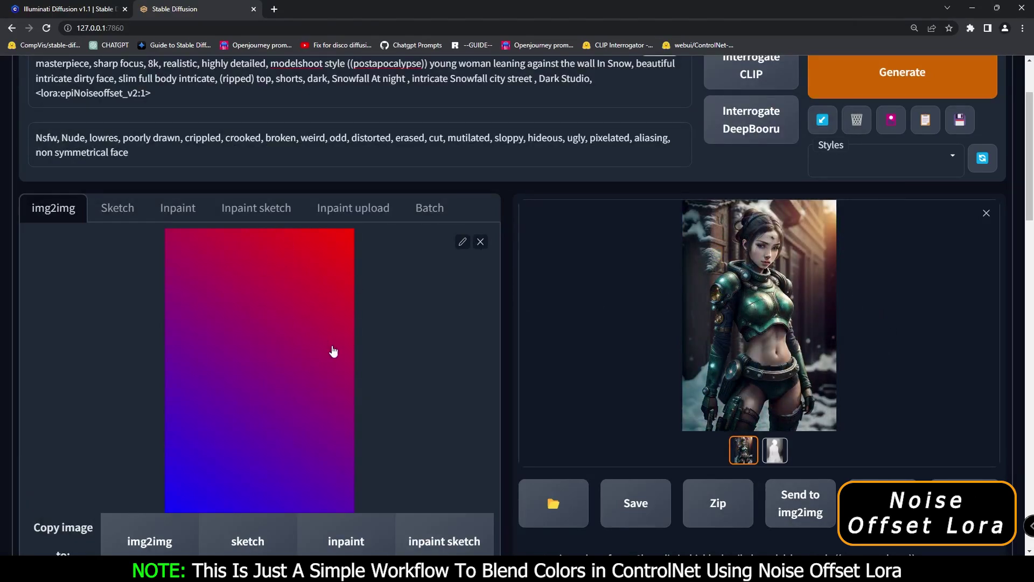
{"action": "scroll", "coordinate": [885, 384], "scroll_direction": "up", "scroll_amount": 1}
{"action": "left_click", "coordinate": [701, 302]}
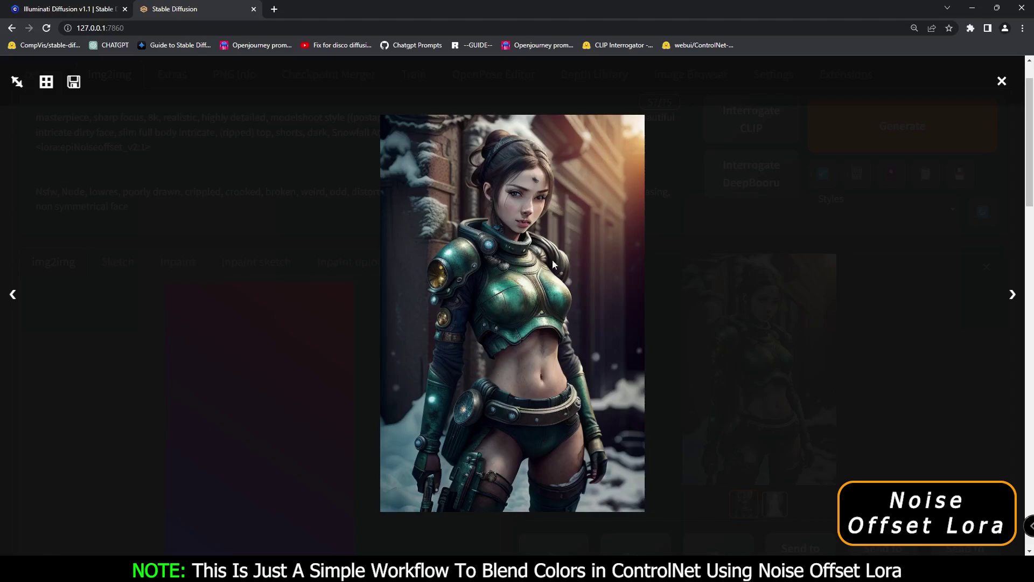
{"action": "left_click", "coordinate": [935, 415]}
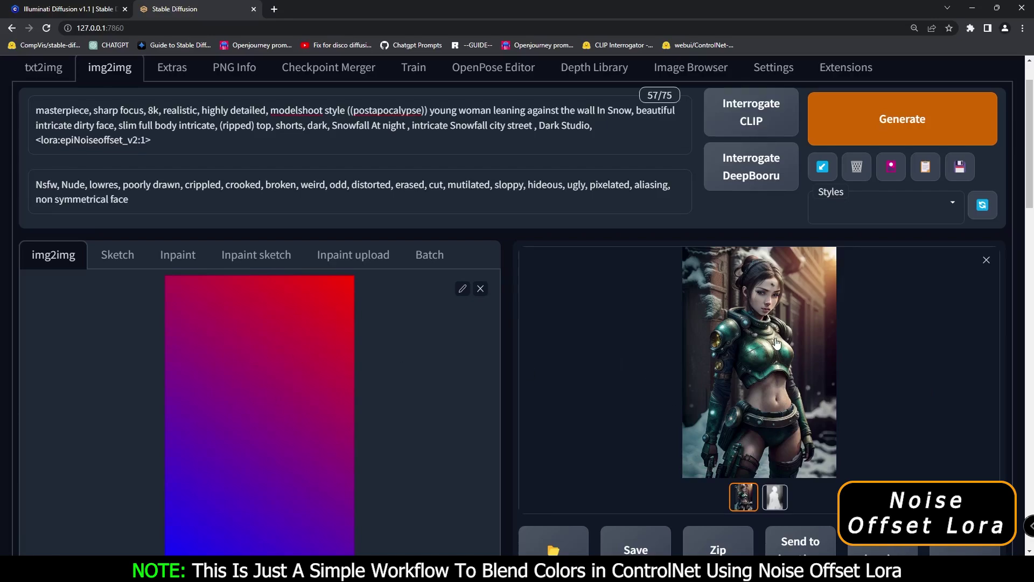
Set the denoising strength to 0.74, regenerate the picture from the diagonal red-blue gradient, and view it enlarged.
{"action": "scroll", "coordinate": [395, 482], "scroll_direction": "down", "scroll_amount": 7}
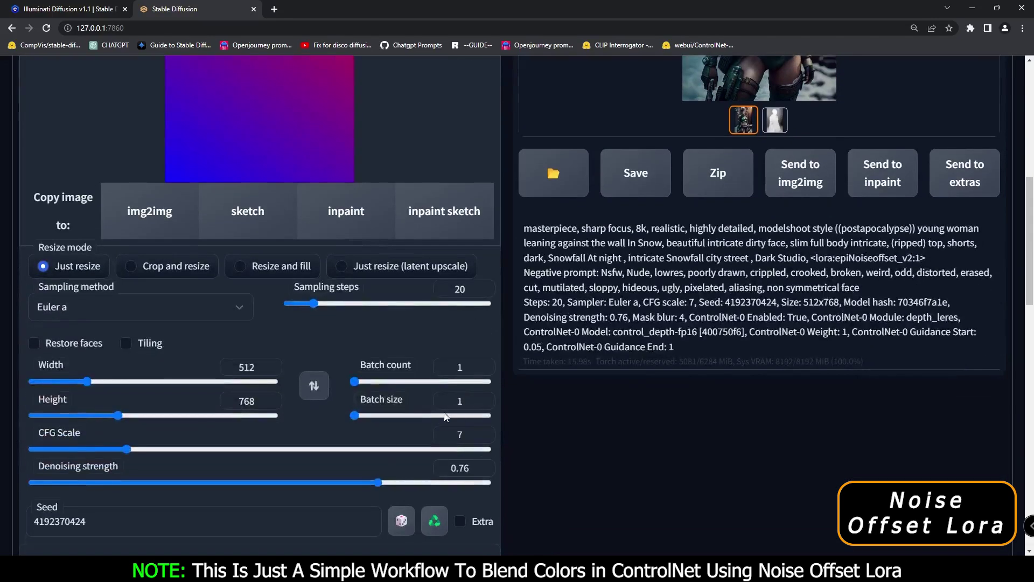
{"action": "left_click_drag", "start_coordinate": [373, 483], "coordinate": [370, 483]}
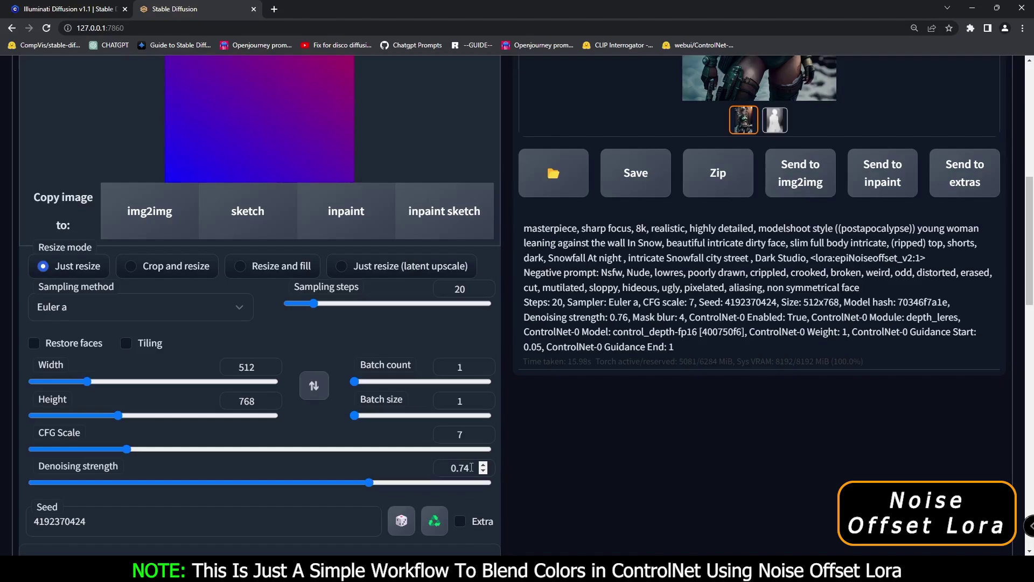
{"action": "scroll", "coordinate": [807, 455], "scroll_direction": "up", "scroll_amount": 8}
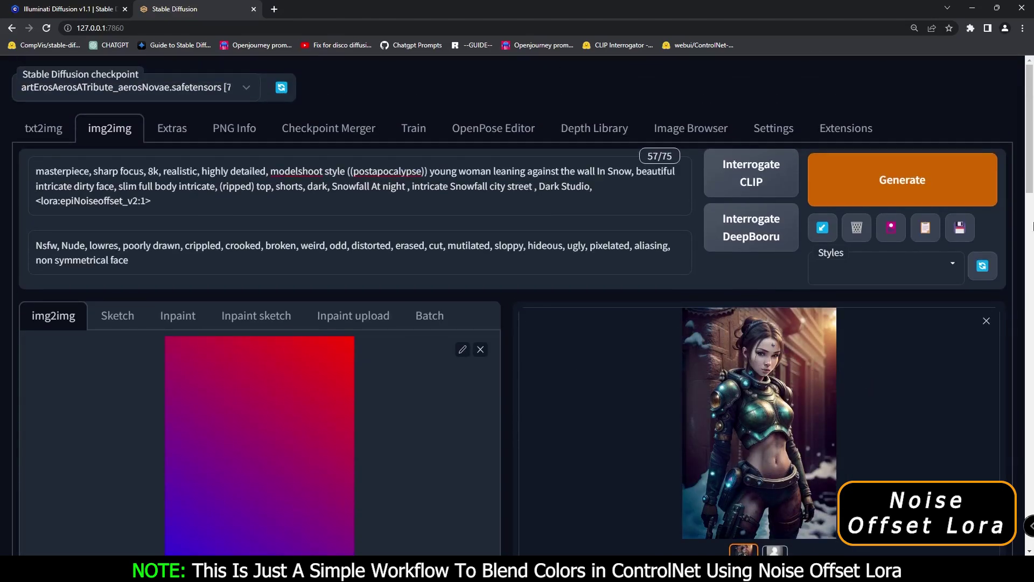
{"action": "scroll", "coordinate": [816, 305], "scroll_direction": "down", "scroll_amount": 4}
{"action": "scroll", "coordinate": [781, 222], "scroll_direction": "up", "scroll_amount": 2}
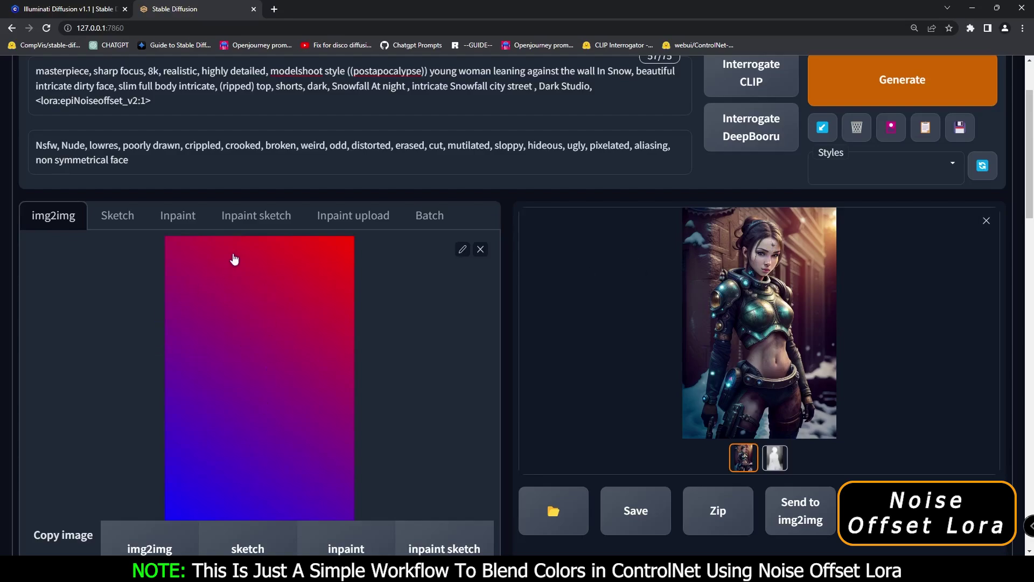
{"action": "scroll", "coordinate": [767, 406], "scroll_direction": "up", "scroll_amount": 1}
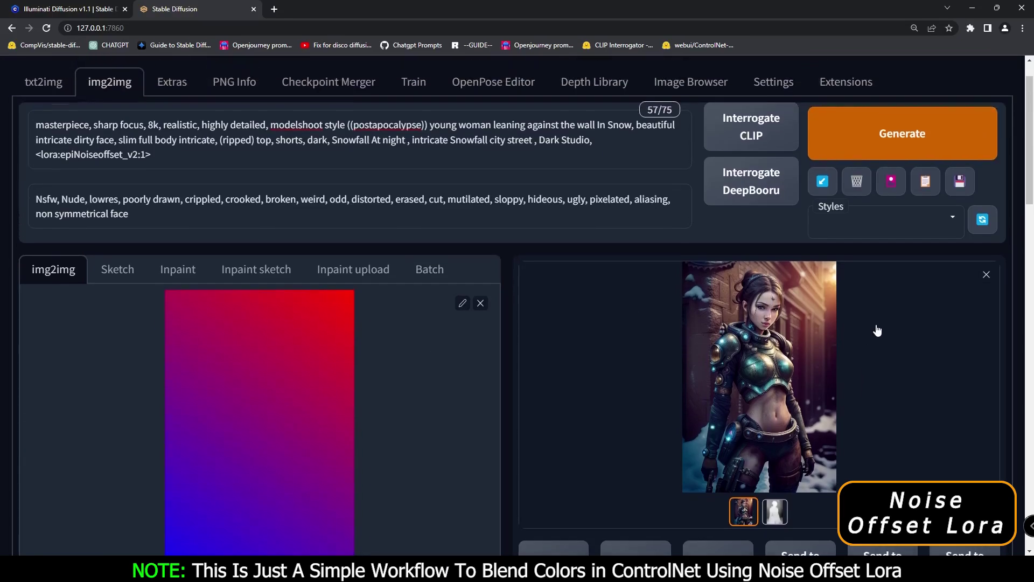
{"action": "left_click", "coordinate": [813, 337]}
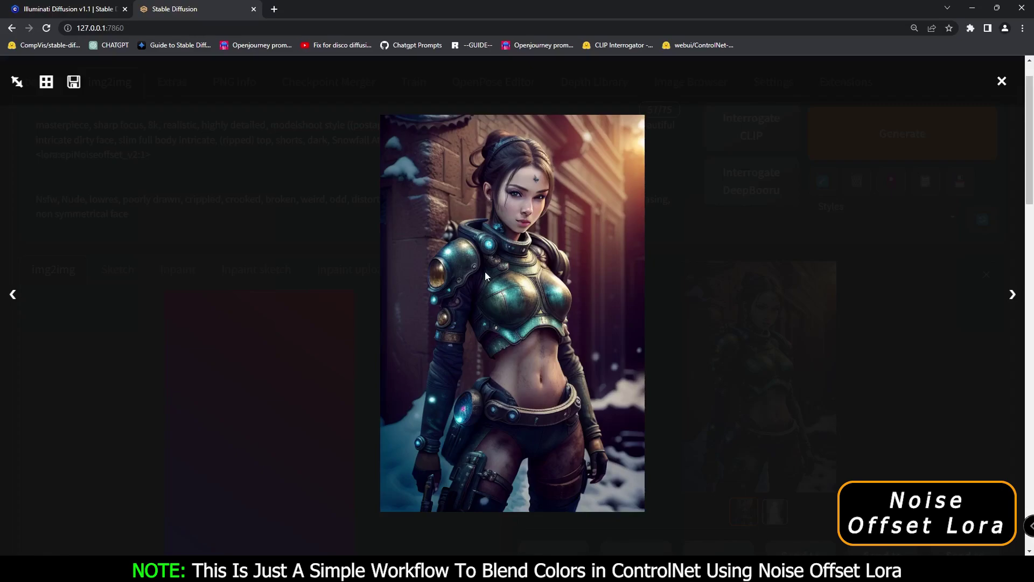
{"action": "left_click", "coordinate": [939, 393]}
Review the LoRA tag, the enlarged diagonal-gradient picture, and the denoising strength and ControlNet settings behind it.
{"action": "left_click_drag", "start_coordinate": [31, 155], "coordinate": [152, 155]}
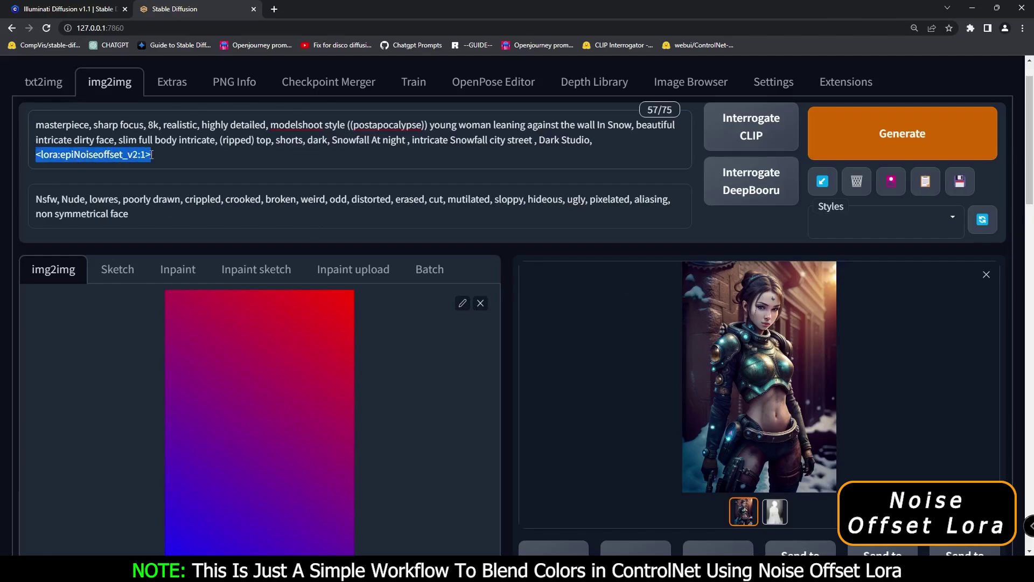
{"action": "left_click", "coordinate": [701, 311]}
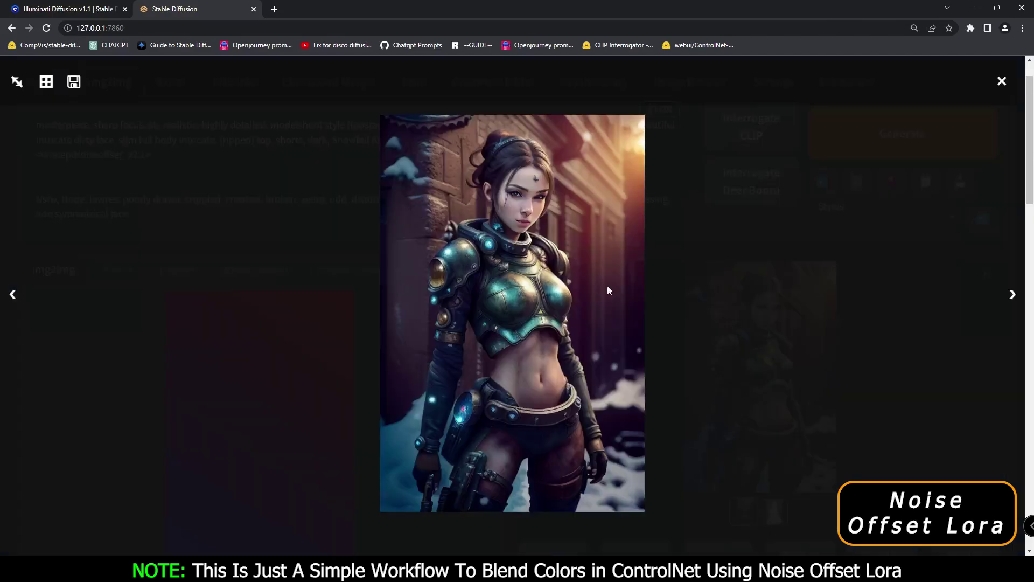
{"action": "left_click", "coordinate": [925, 383]}
{"action": "scroll", "coordinate": [432, 421], "scroll_direction": "down", "scroll_amount": 10}
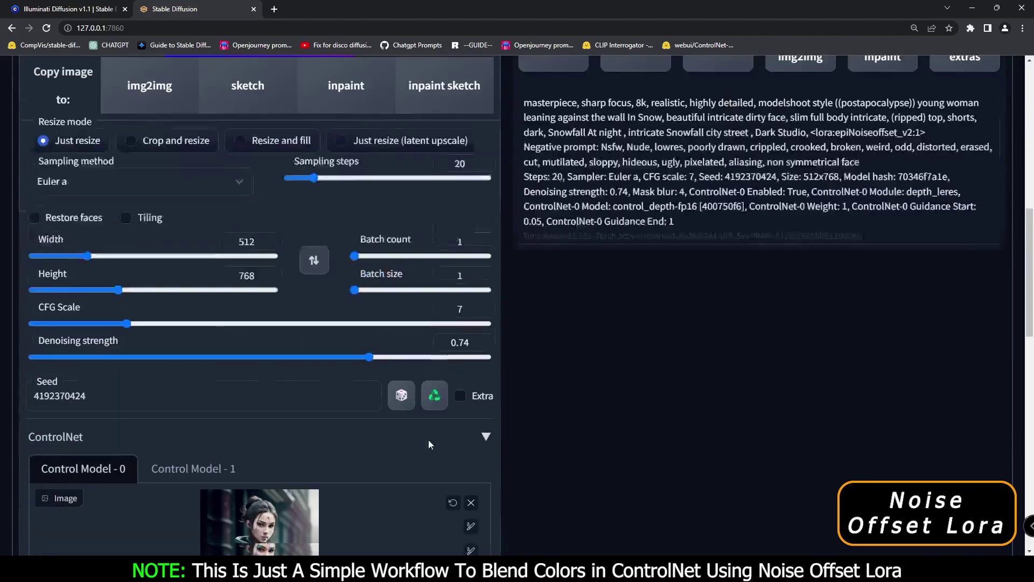
{"action": "scroll", "coordinate": [457, 344], "scroll_direction": "down", "scroll_amount": 4}
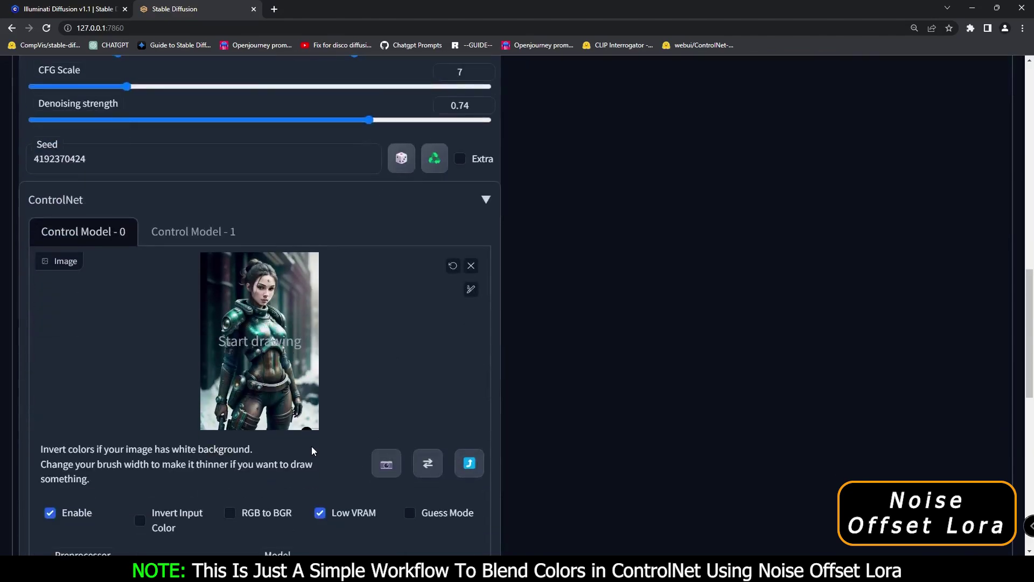
{"action": "scroll", "coordinate": [306, 441], "scroll_direction": "down", "scroll_amount": 3}
{"action": "scroll", "coordinate": [316, 397], "scroll_direction": "up", "scroll_amount": 2}
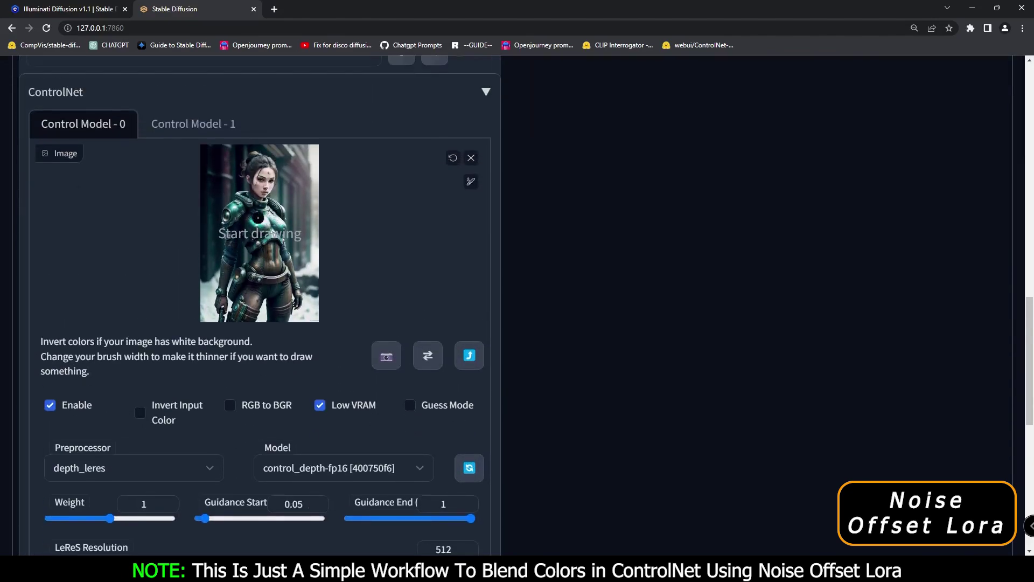
{"action": "scroll", "coordinate": [259, 229], "scroll_direction": "up", "scroll_amount": 15}
Remove the epiNoiseoffset_v2 LoRA tag from the prompt, regenerate the picture from the diagonal gradient, and view it enlarged.
{"action": "left_click_drag", "start_coordinate": [177, 205], "coordinate": [25, 205]}
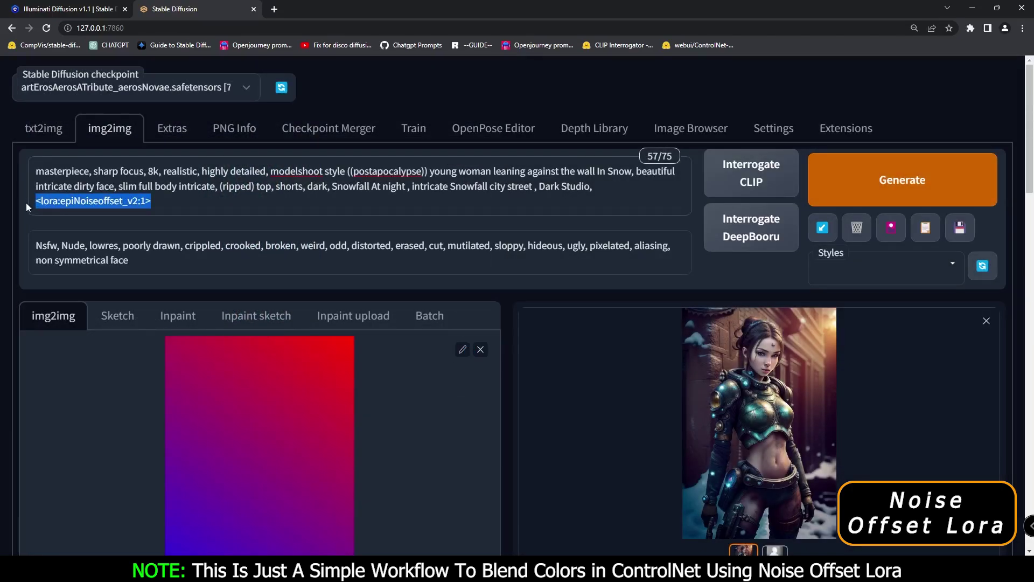
{"action": "key", "text": "BackSpace"}
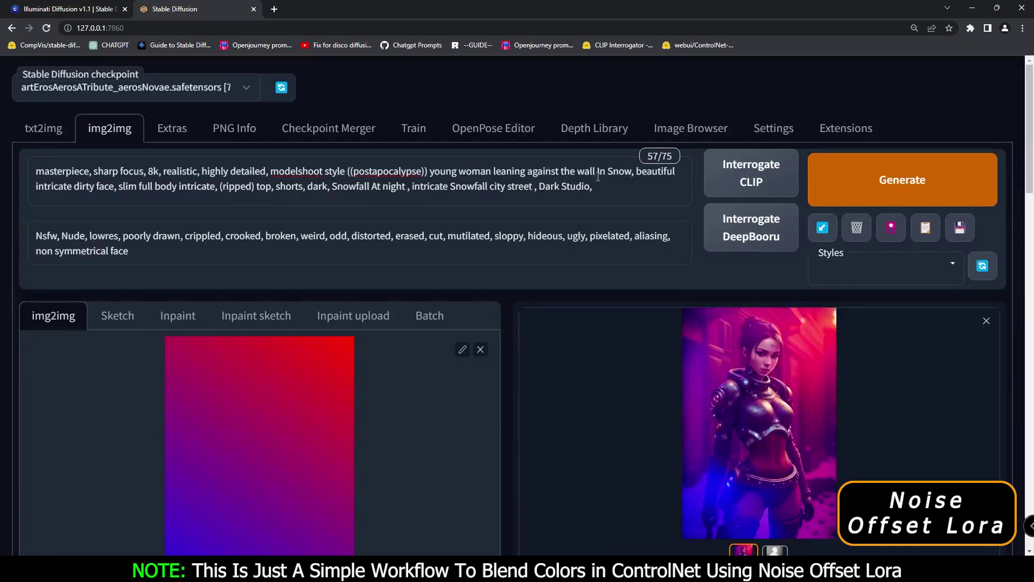
{"action": "left_click", "coordinate": [770, 399]}
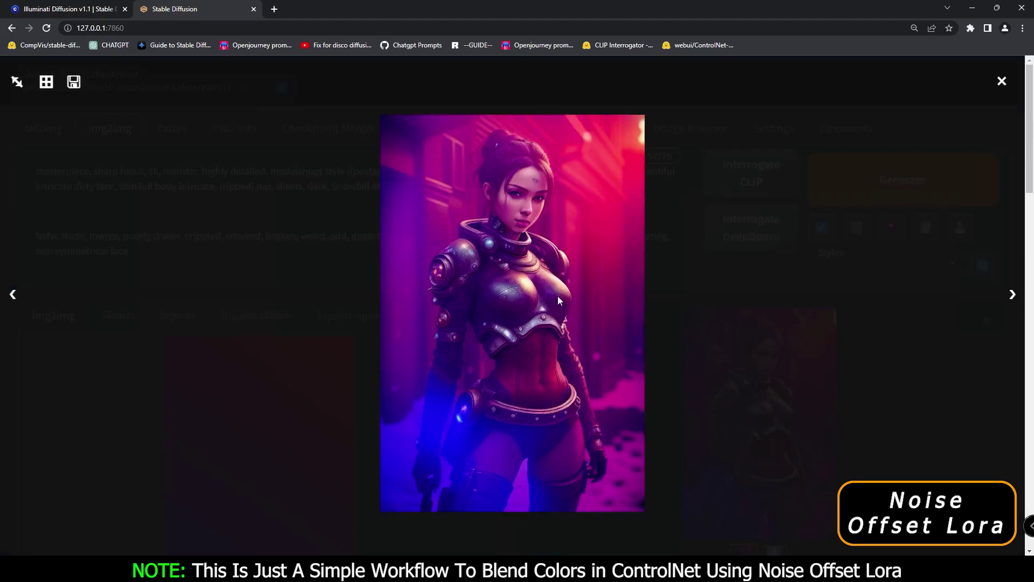
{"action": "left_click", "coordinate": [936, 407]}
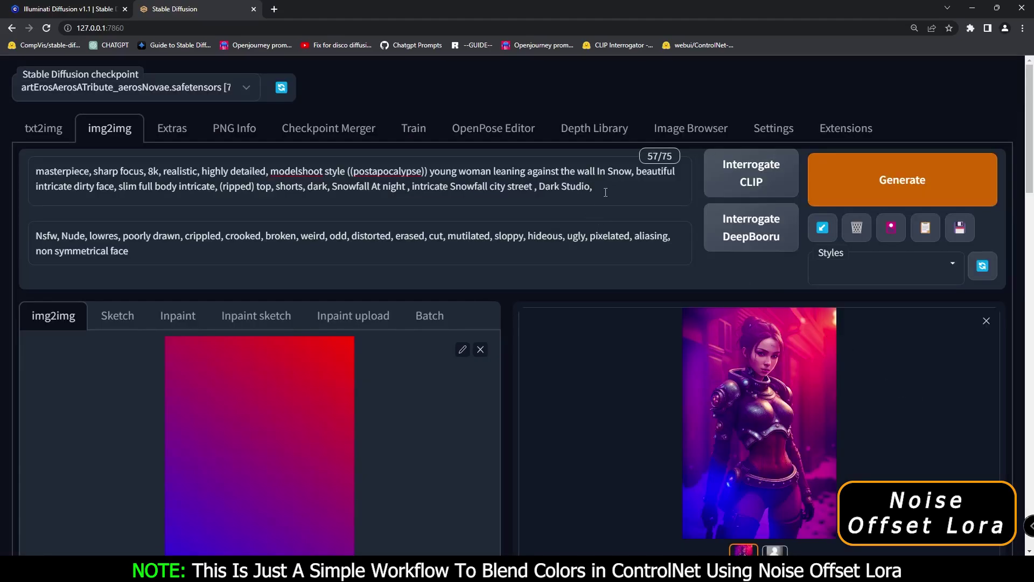
Add the epiNoiseoffset_v2 LoRA back to the prompt, regenerate the picture from the diagonal gradient, and view it enlarged.
{"action": "left_click", "coordinate": [893, 231]}
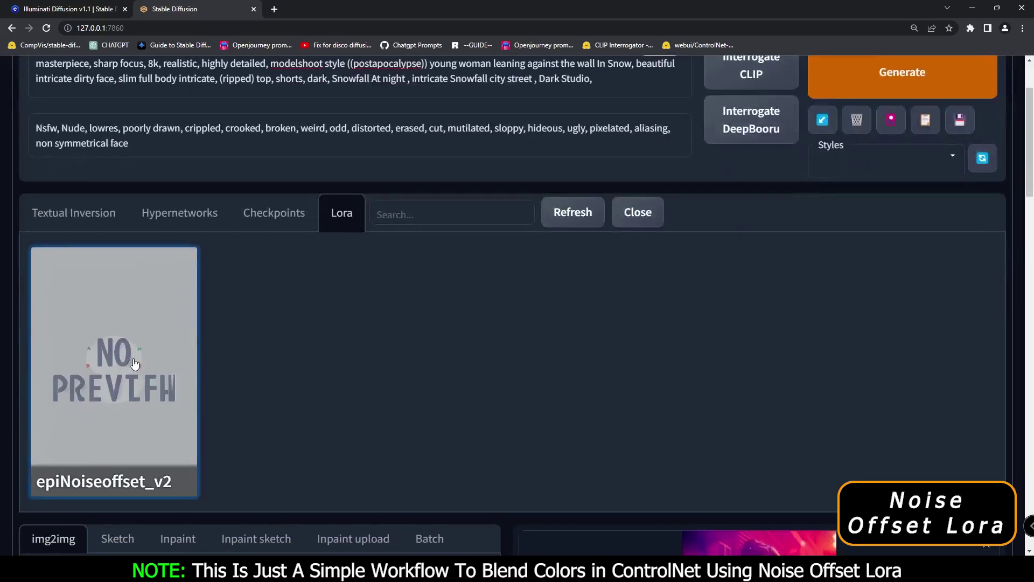
{"action": "left_click", "coordinate": [128, 448]}
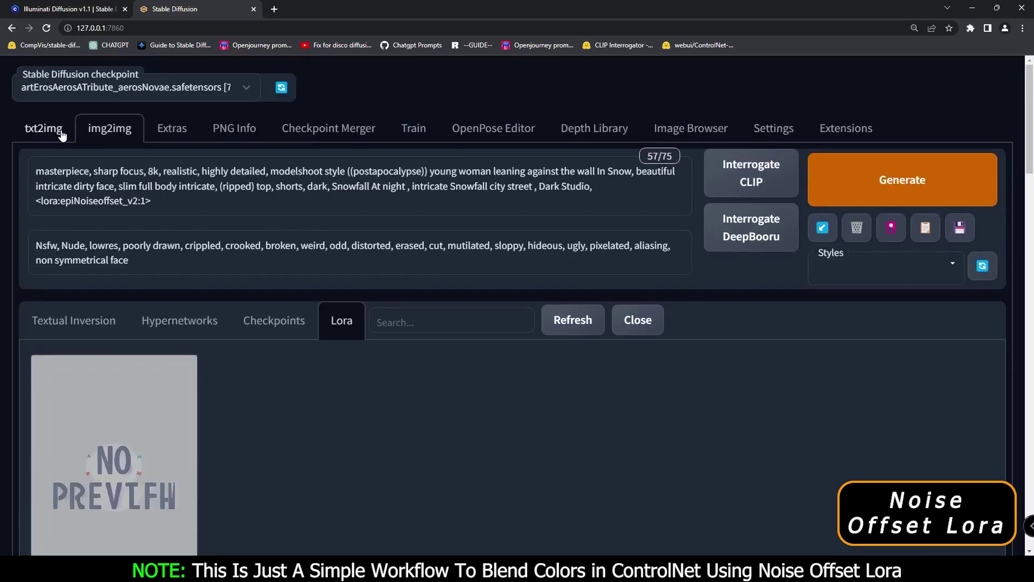
{"action": "left_click", "coordinate": [891, 227]}
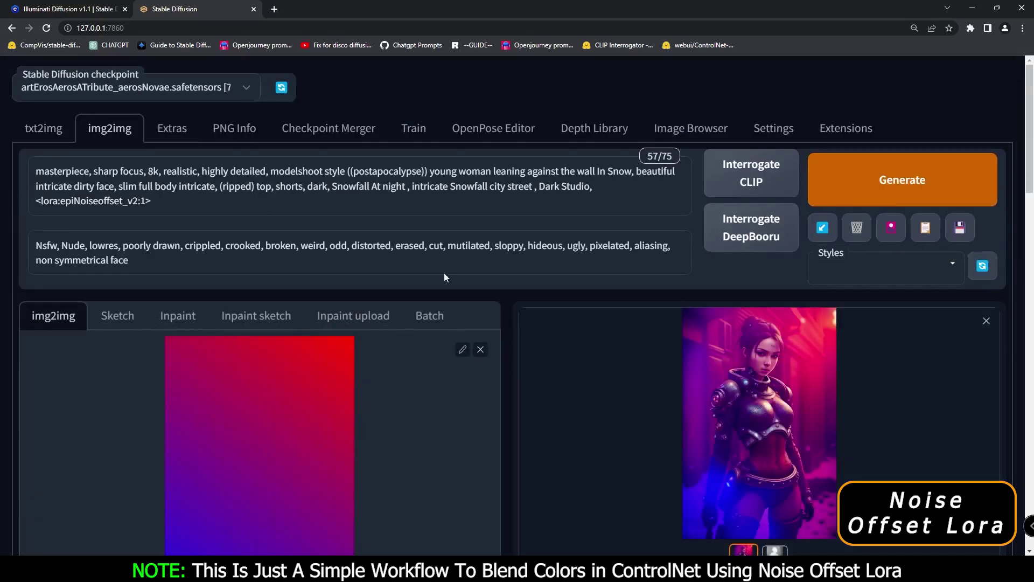
{"action": "left_click_drag", "start_coordinate": [152, 200], "coordinate": [38, 198]}
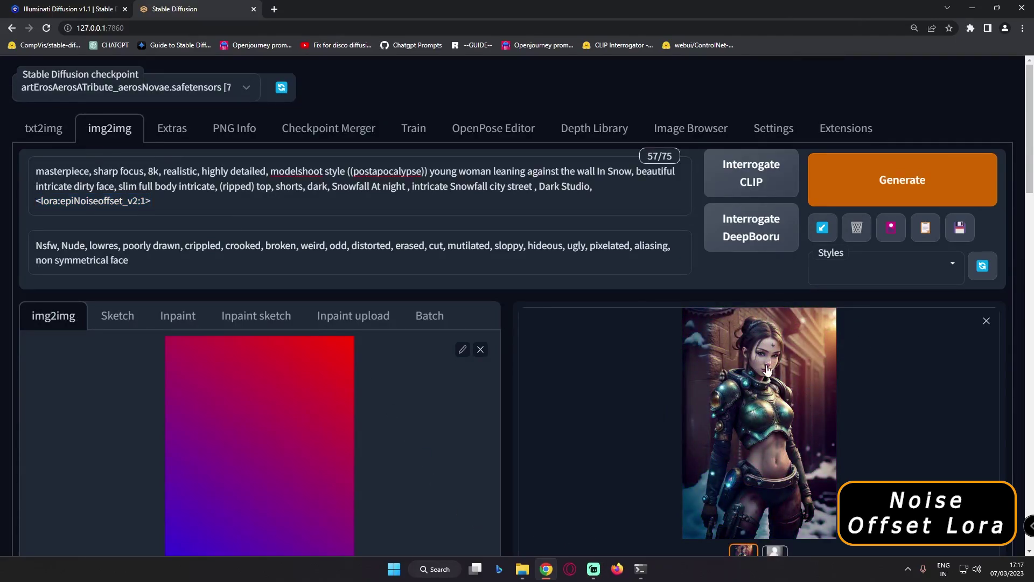
{"action": "left_click", "coordinate": [768, 370]}
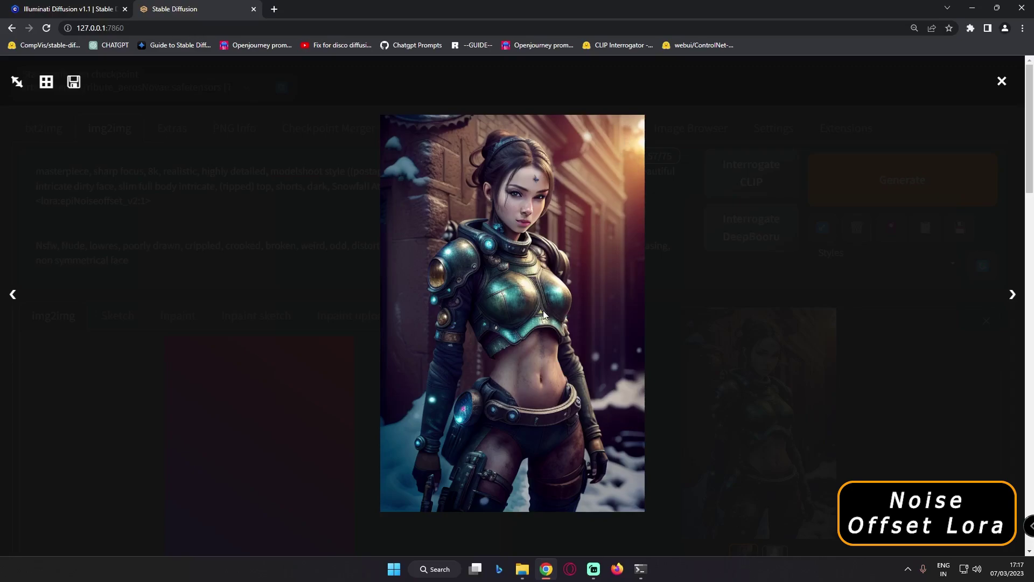
Examine the generation and ControlNet depth settings behind the diagonal-gradient picture made with the epiNoiseoffset_v2 LoRA, and inspect that picture enlarged again.
{"action": "left_click", "coordinate": [436, 204]}
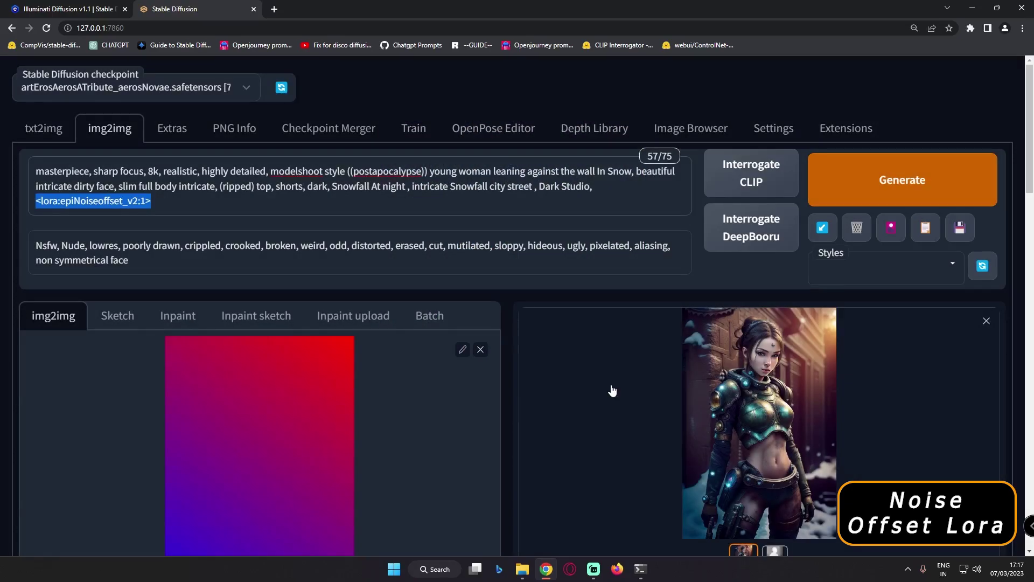
{"action": "scroll", "coordinate": [496, 361], "scroll_direction": "down", "scroll_amount": 10}
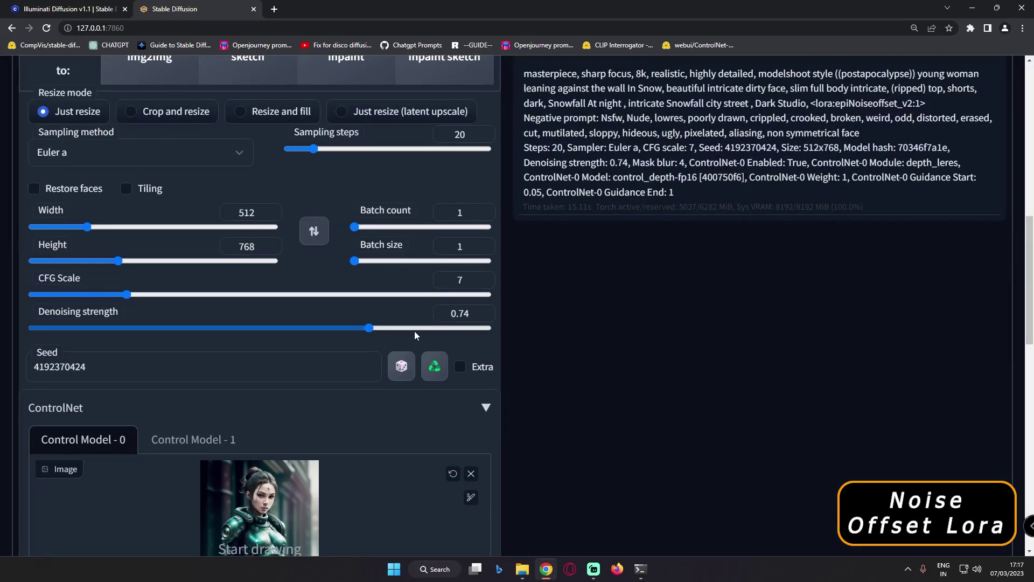
{"action": "scroll", "coordinate": [340, 355], "scroll_direction": "down", "scroll_amount": 5}
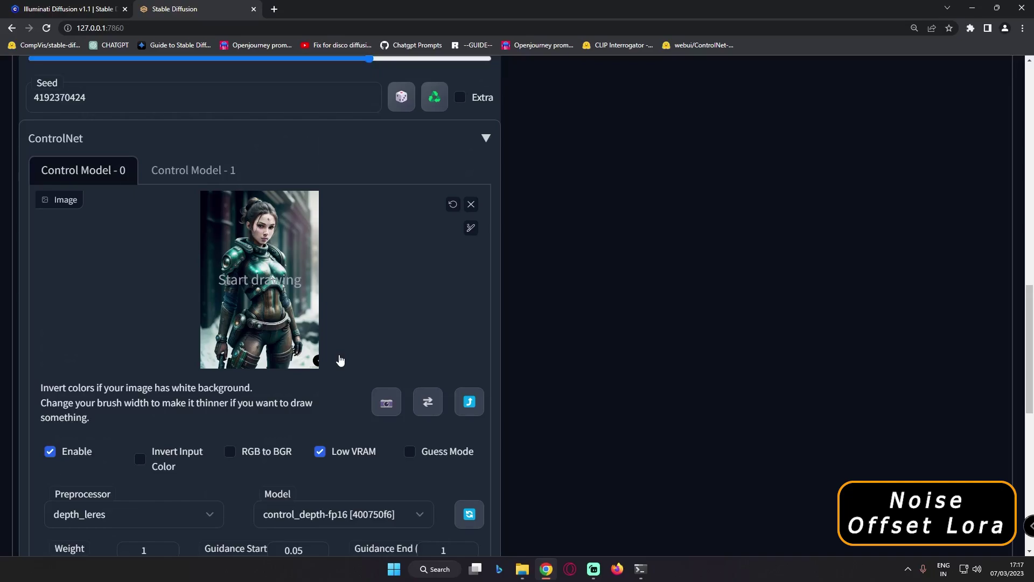
{"action": "scroll", "coordinate": [340, 360], "scroll_direction": "down", "scroll_amount": 1}
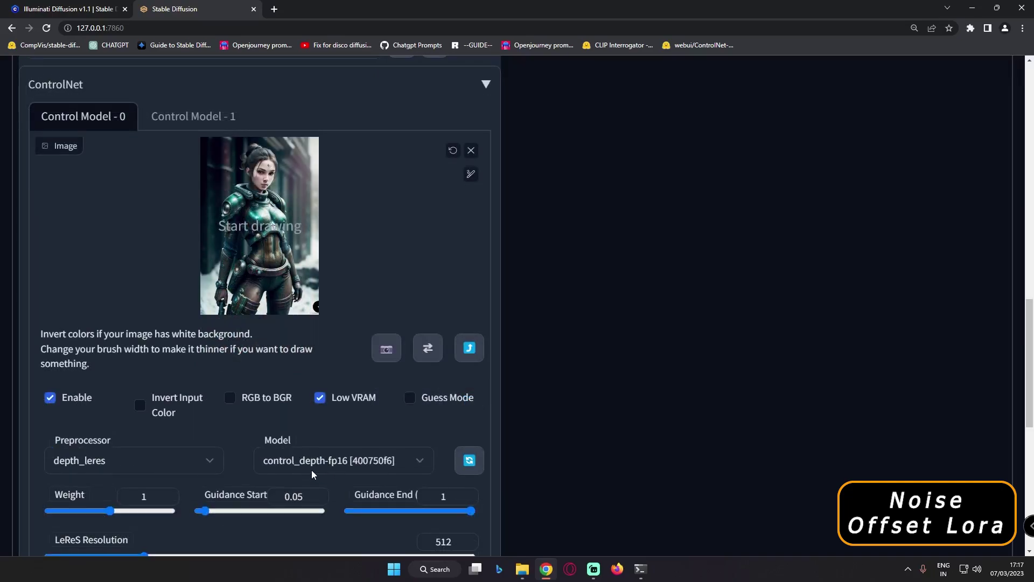
{"action": "scroll", "coordinate": [318, 463], "scroll_direction": "up", "scroll_amount": 10}
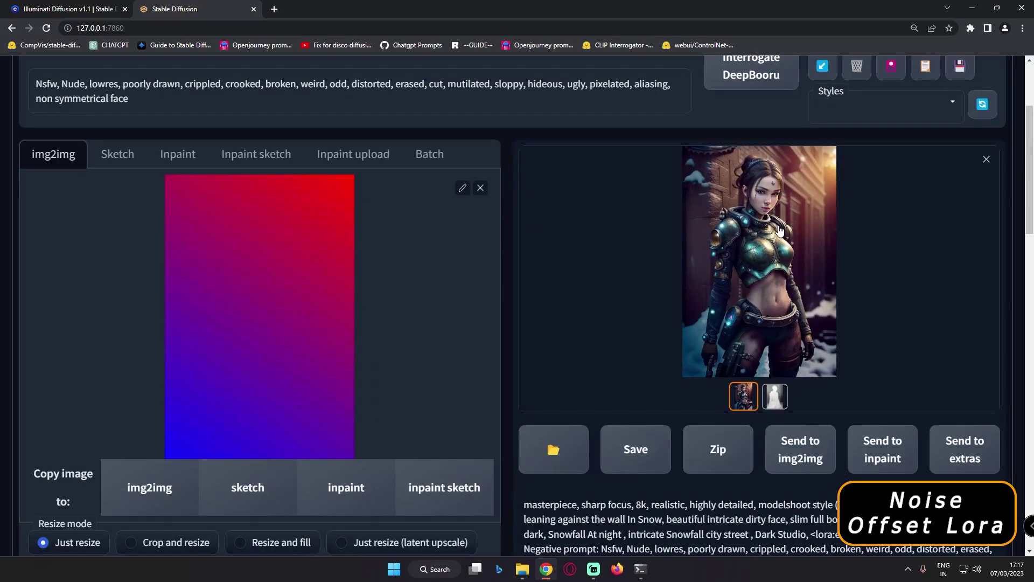
{"action": "left_click", "coordinate": [763, 244]}
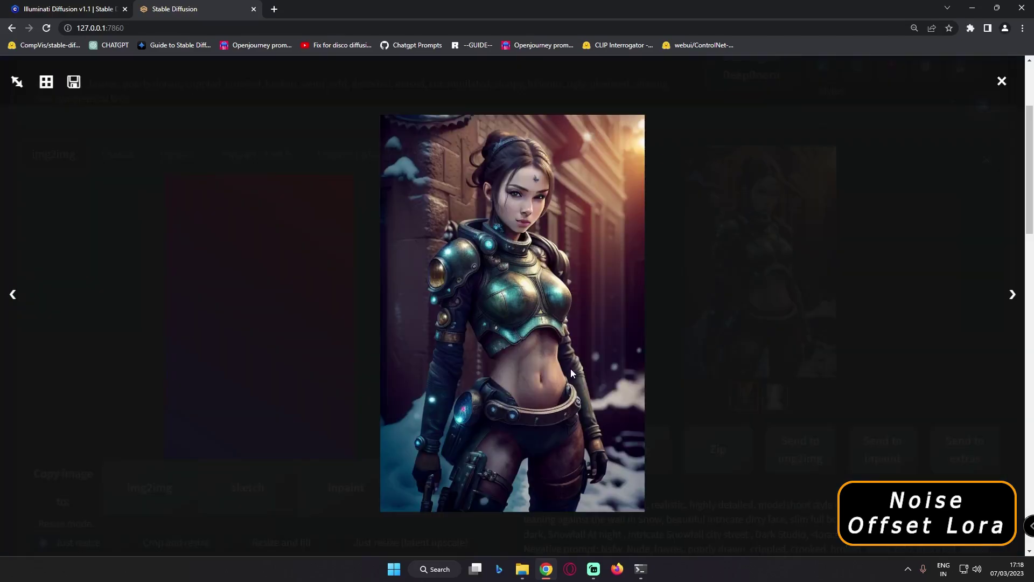
{"action": "left_click", "coordinate": [888, 342]}
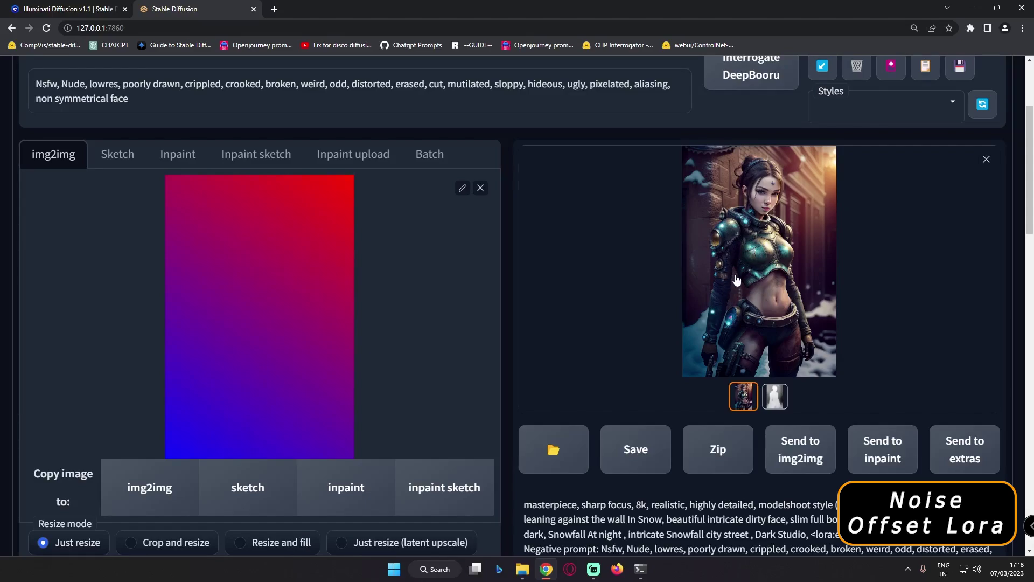
{"action": "scroll", "coordinate": [270, 320], "scroll_direction": "up", "scroll_amount": 2}
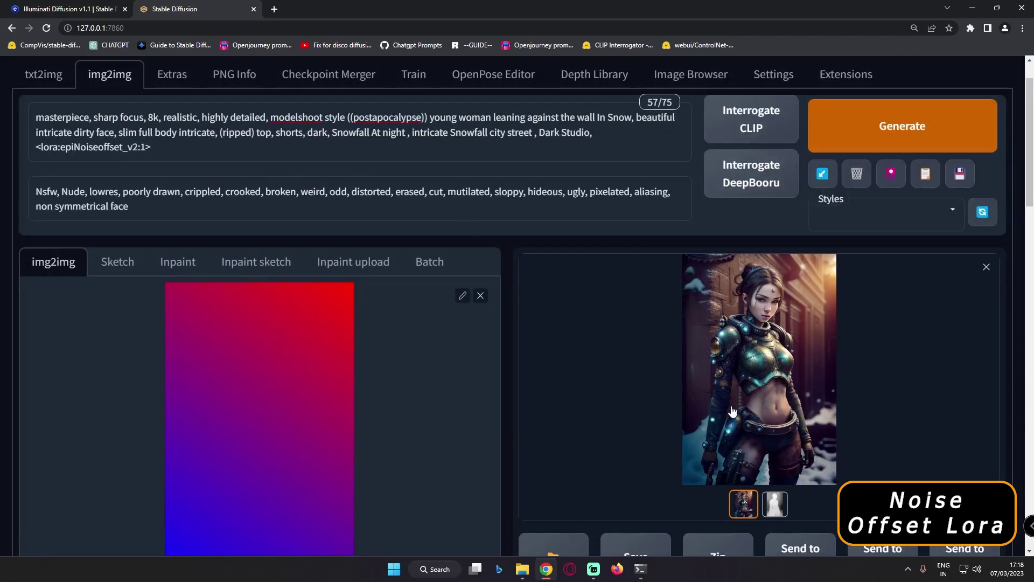
{"action": "scroll", "coordinate": [711, 399], "scroll_direction": "up", "scroll_amount": 1}
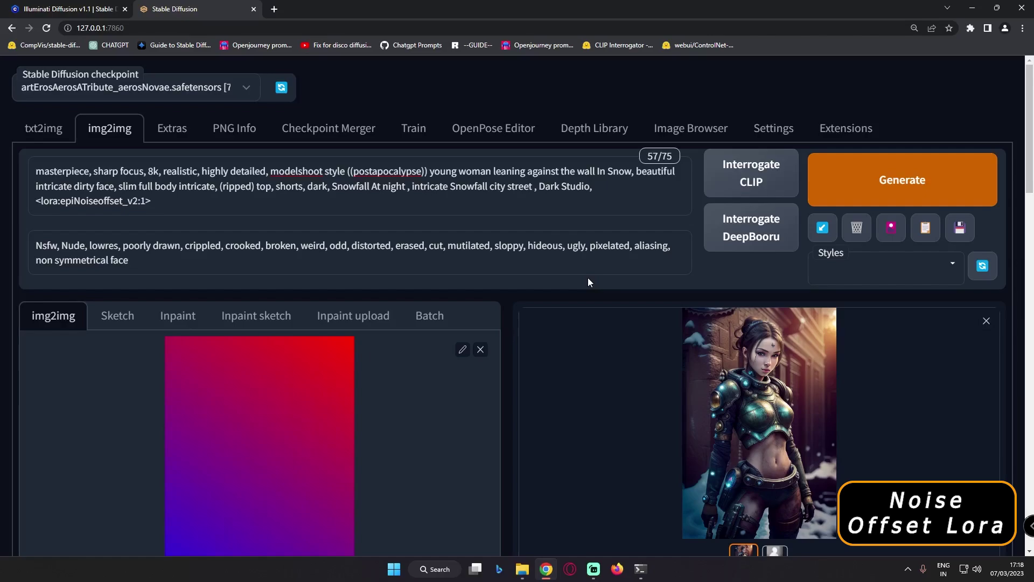